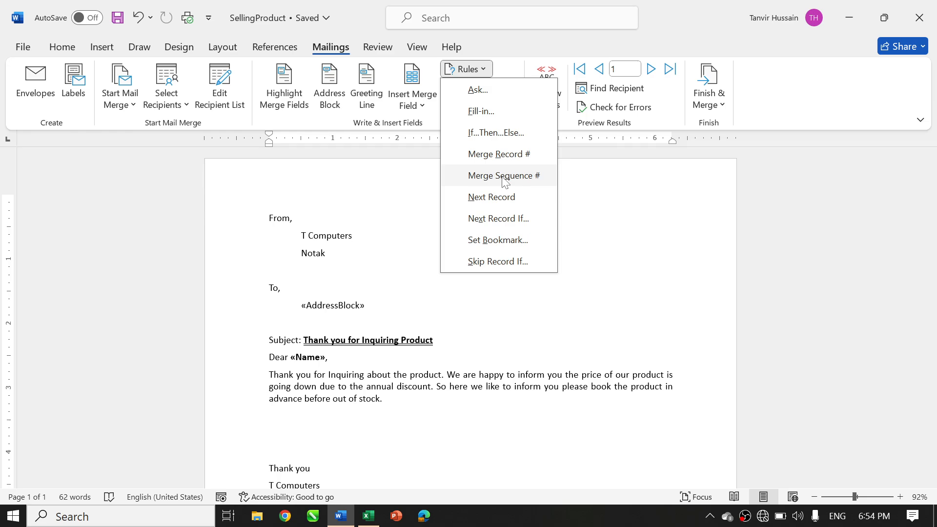
# Insert a Skip Record If rule at the start of the letter for Status equal to "Miss"
pyautogui.click(498, 262)
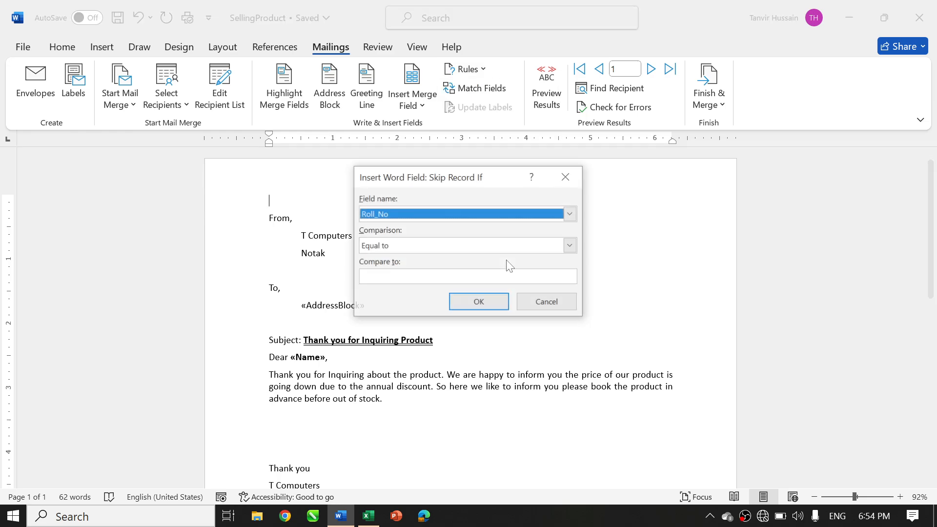
pyautogui.click(406, 218)
pyautogui.click(400, 237)
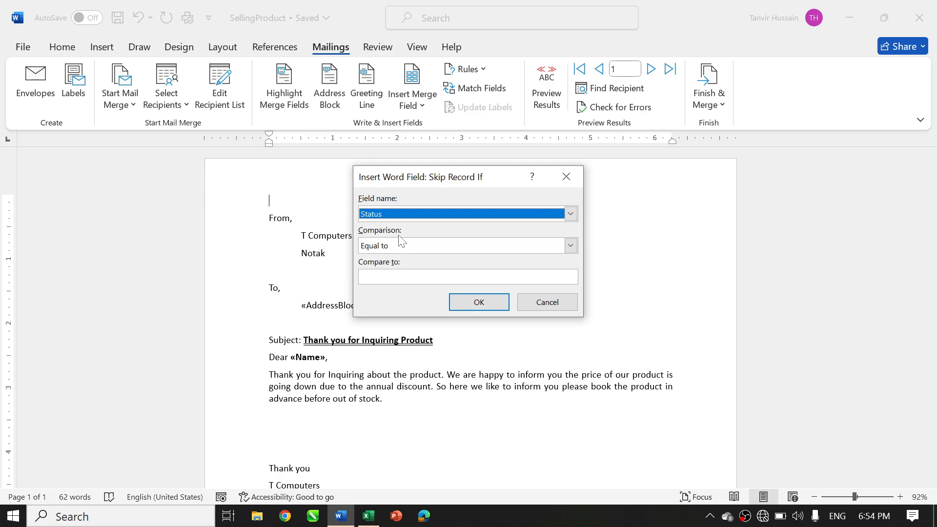
pyautogui.click(406, 277)
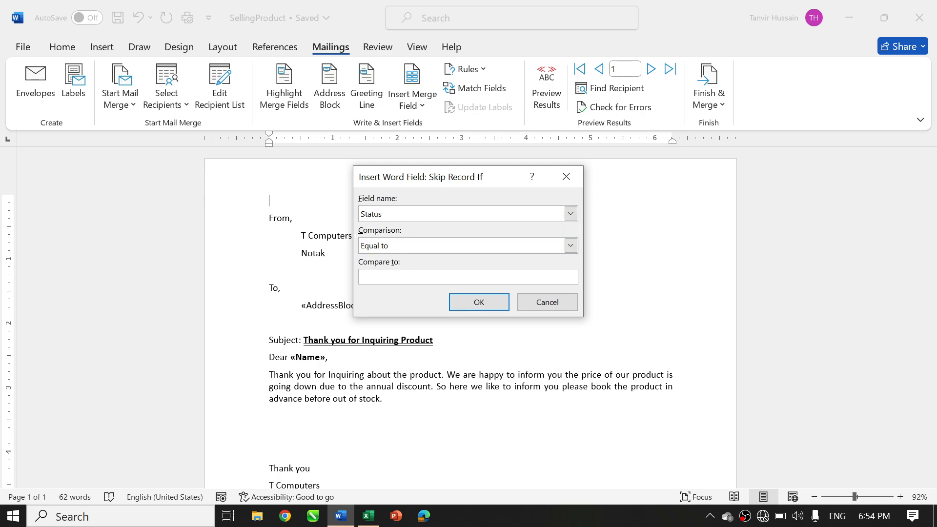
pyautogui.write('Miss')
pyautogui.click(494, 306)
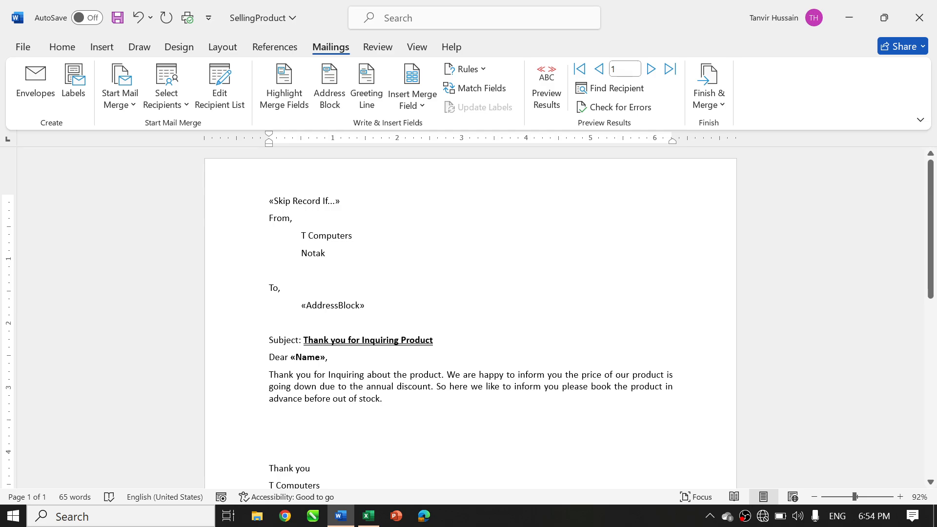
# Turn on the preview of the merged recipient data in the letter
pyautogui.click(545, 96)
pyautogui.click(546, 96)
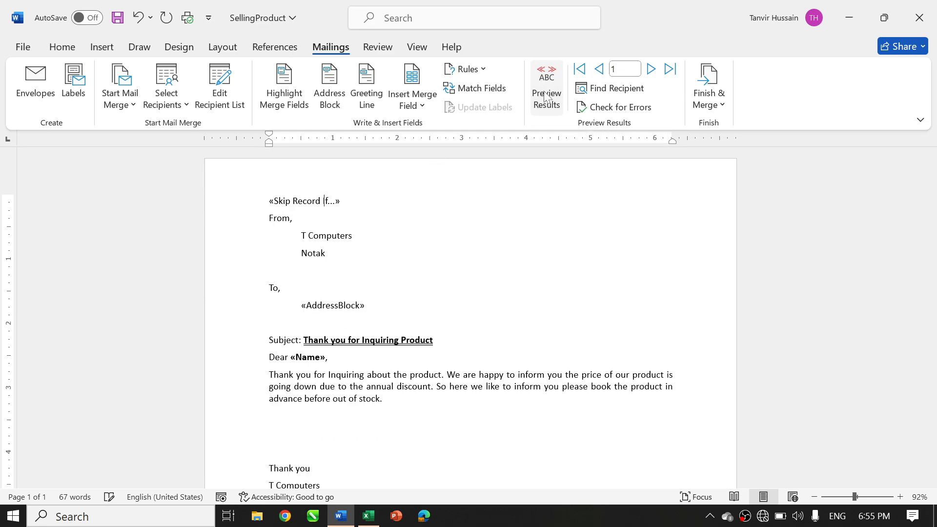
pyautogui.click(544, 93)
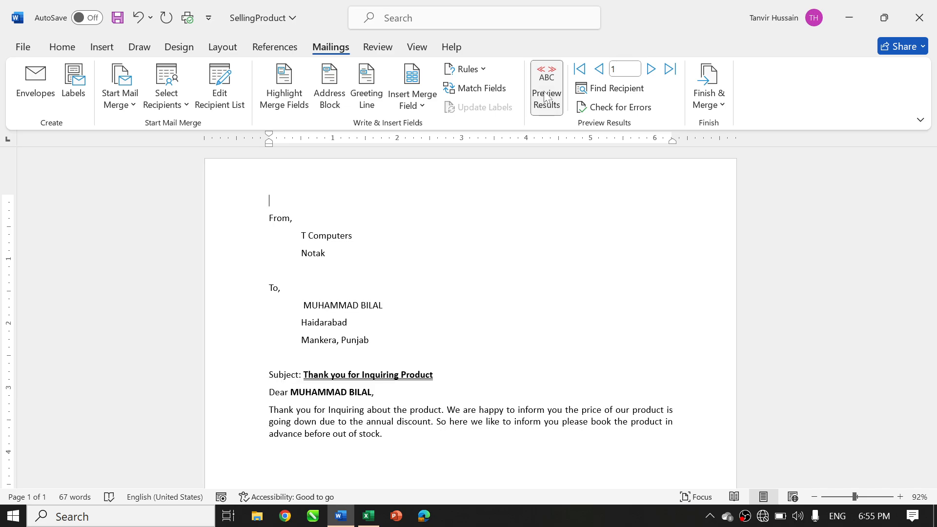
pyautogui.click(545, 93)
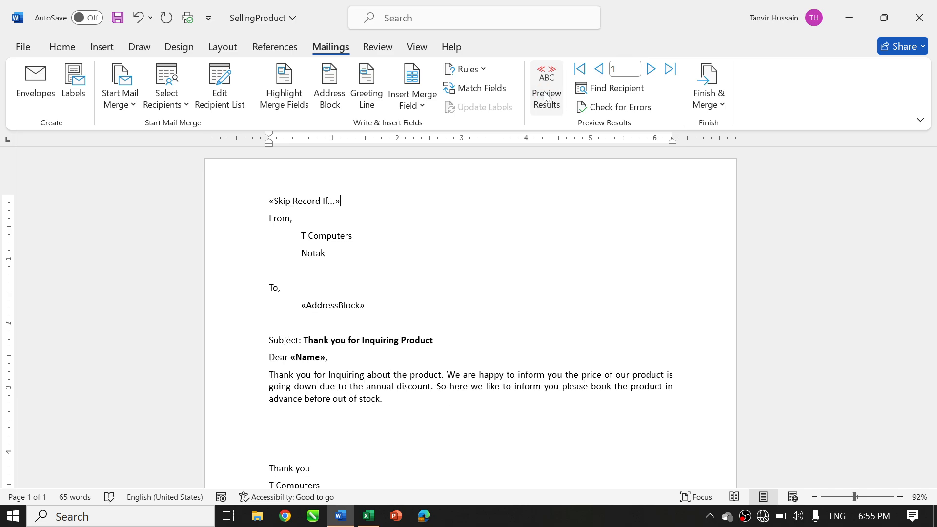
pyautogui.click(546, 97)
# Add the label lines "Merge Record #" and "Merge Sequence #" above the "From," line
pyautogui.click(475, 71)
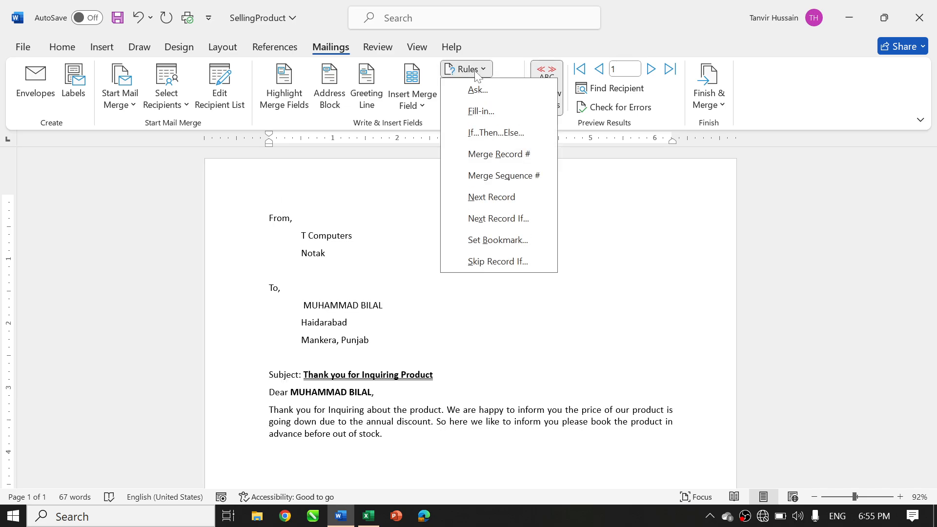
pyautogui.click(325, 209)
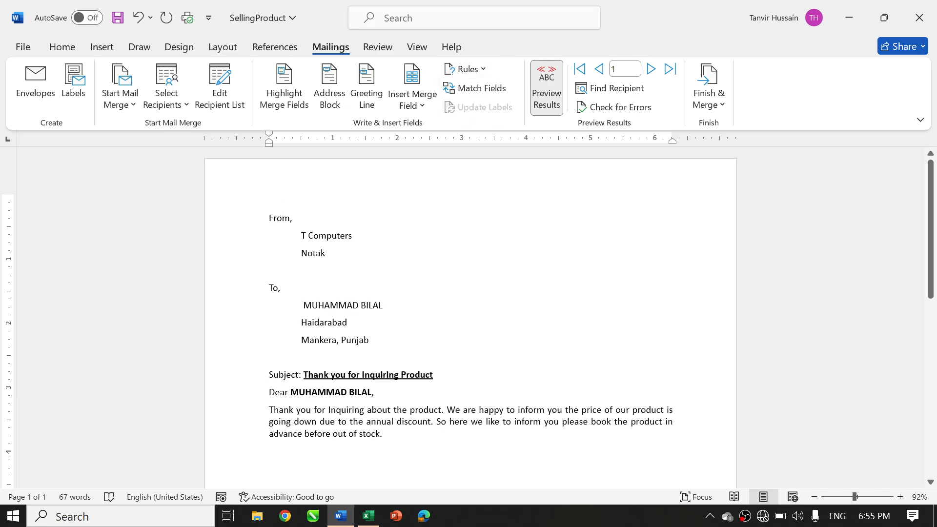
pyautogui.write('Merge ')
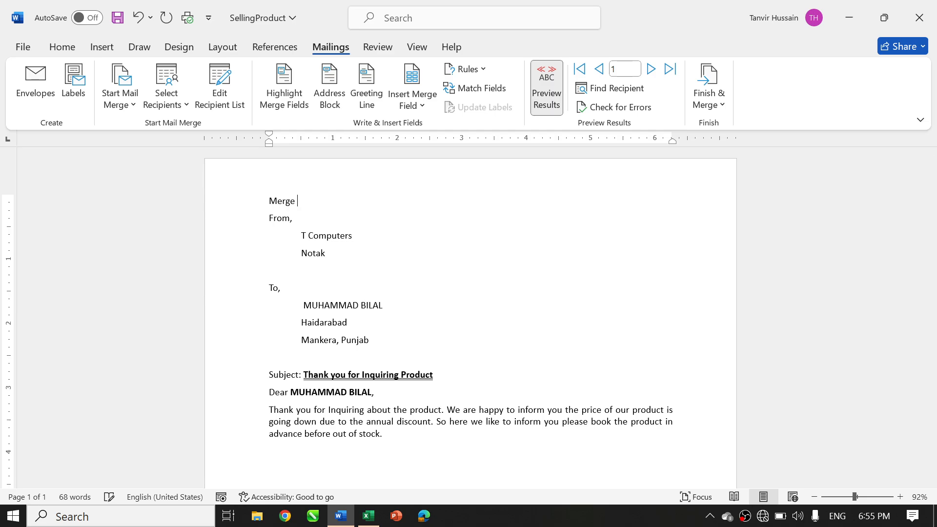
pyautogui.write('Record #')
pyautogui.press('Return')
pyautogui.write('Merge')
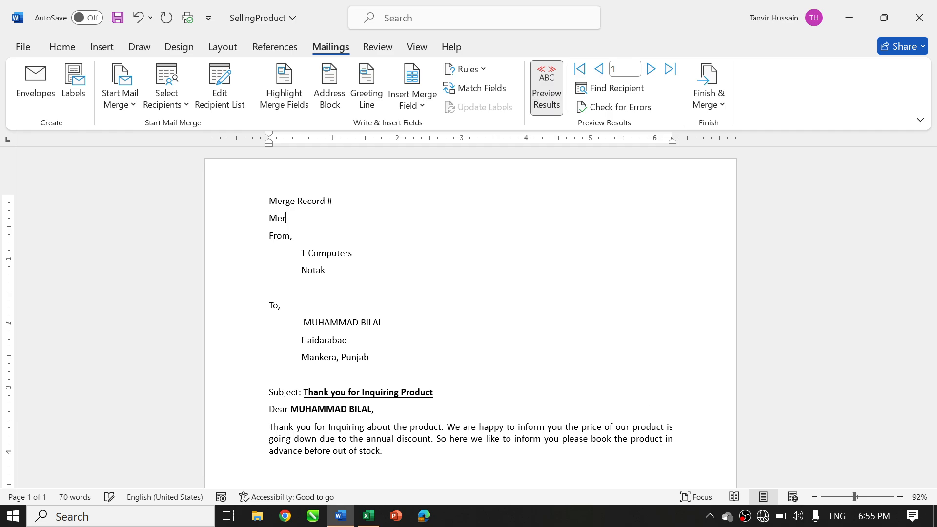
pyautogui.write(' Sequenc')
pyautogui.press('BackSpace')
pyautogui.press('BackSpace')
pyautogui.write('nce #')
pyautogui.hotkey('shift', 'Up')
pyautogui.press('Up')
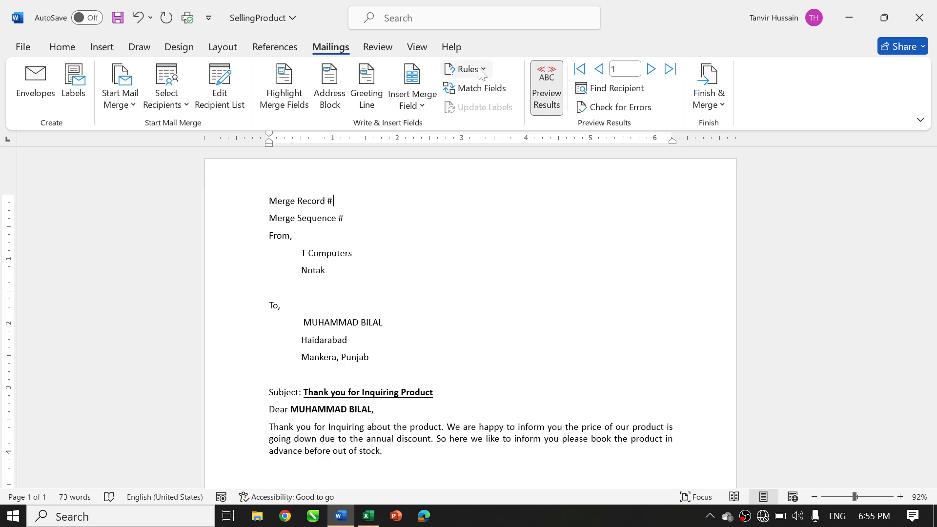
# Insert the Merge Record # and Merge Sequence # rule fields after their matching labels
pyautogui.click(418, 99)
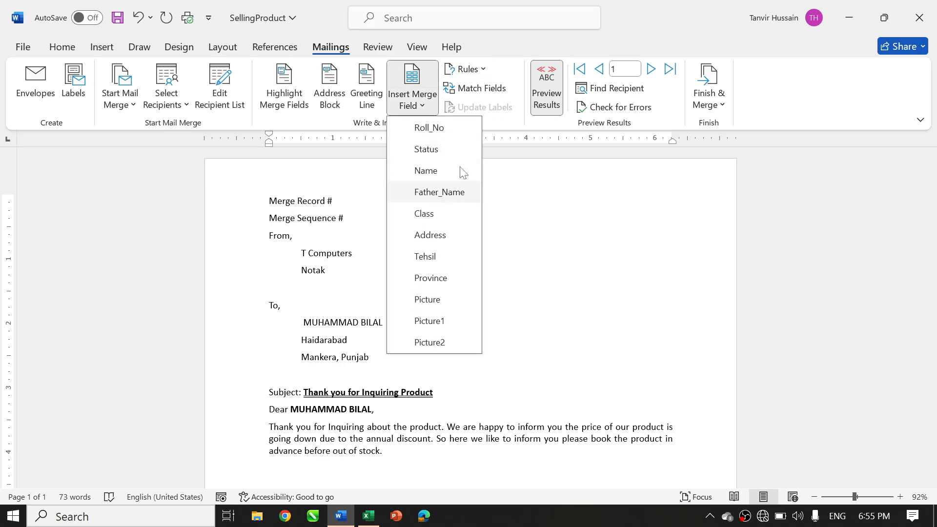
pyautogui.click(488, 71)
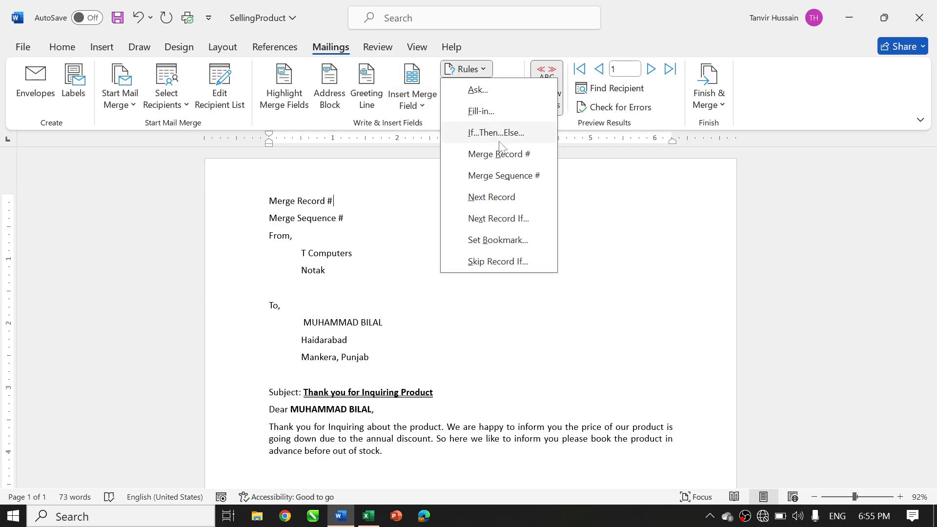
pyautogui.click(495, 154)
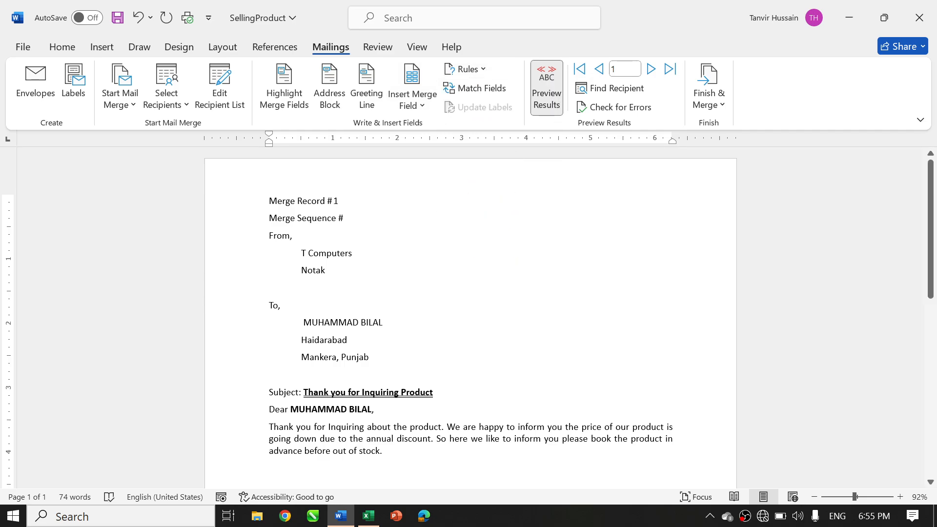
pyautogui.click(467, 70)
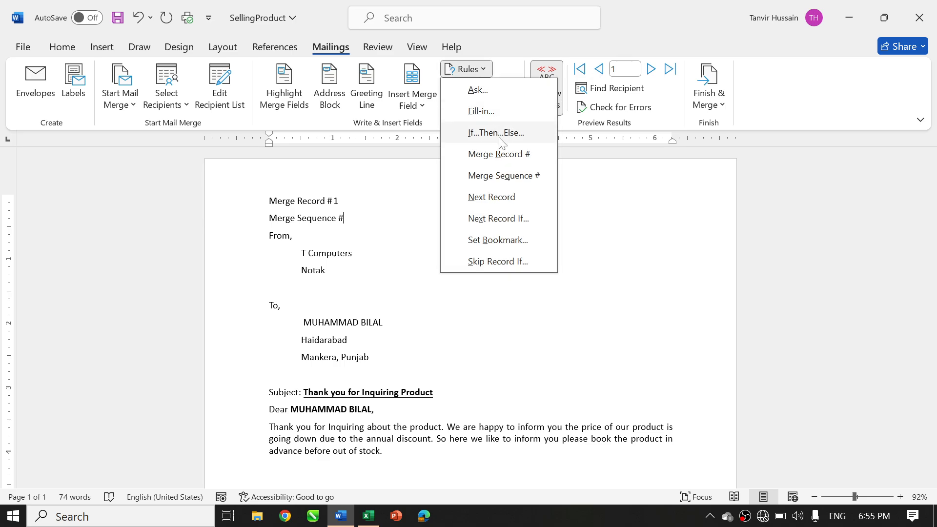
pyautogui.click(507, 176)
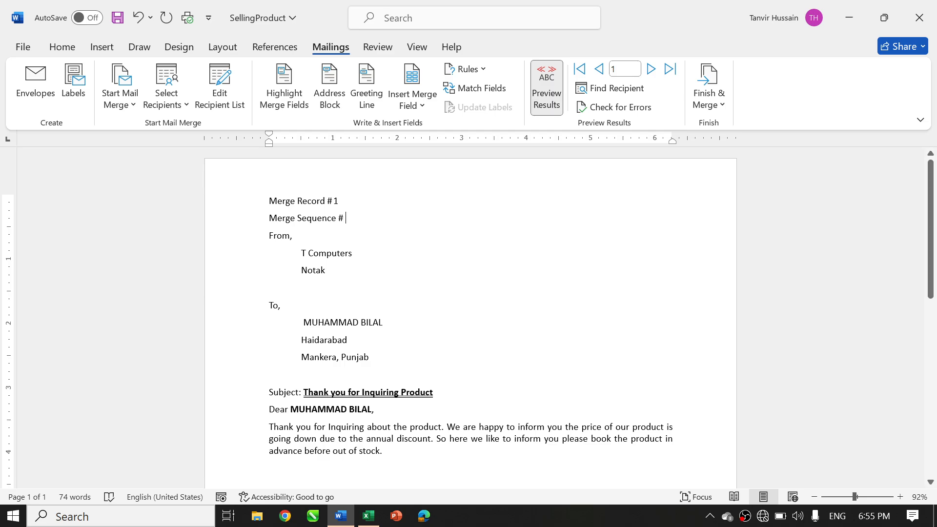
# Merge all records into a new document of individual letters
pyautogui.click(708, 100)
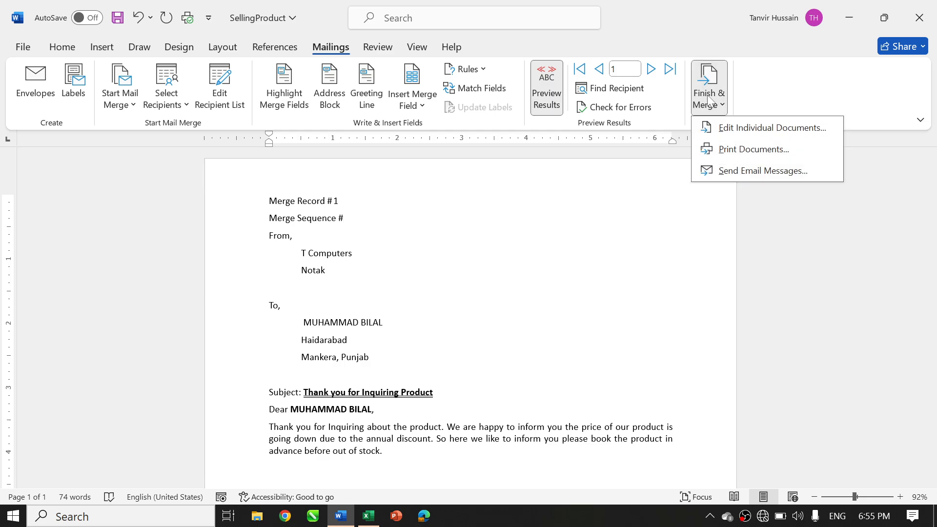
pyautogui.click(755, 125)
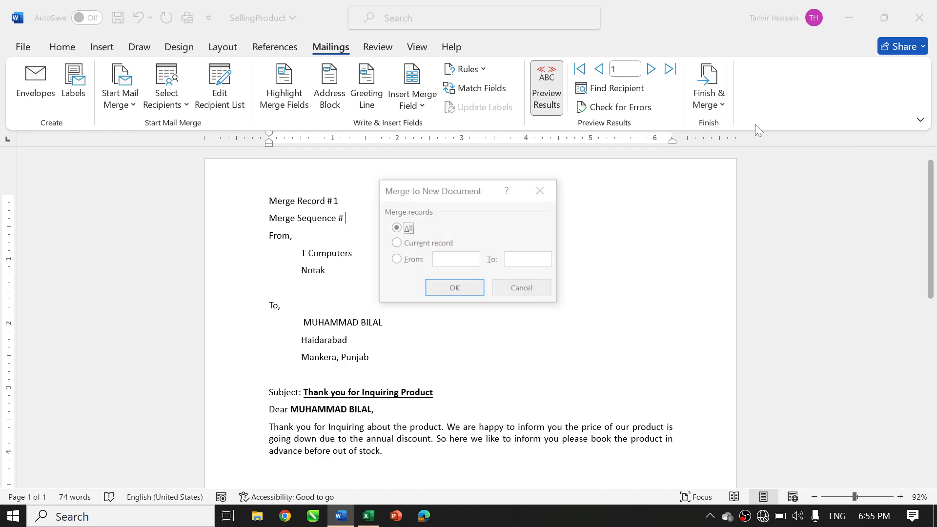
pyautogui.click(454, 289)
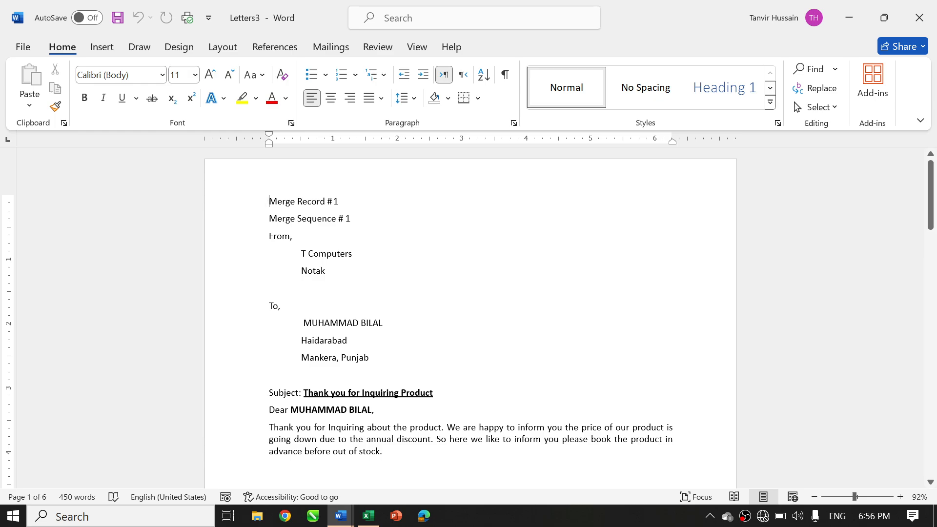
# Examine the record and sequence numbers in the merged letters through the third letter
pyautogui.scroll(-10, 470, 318)
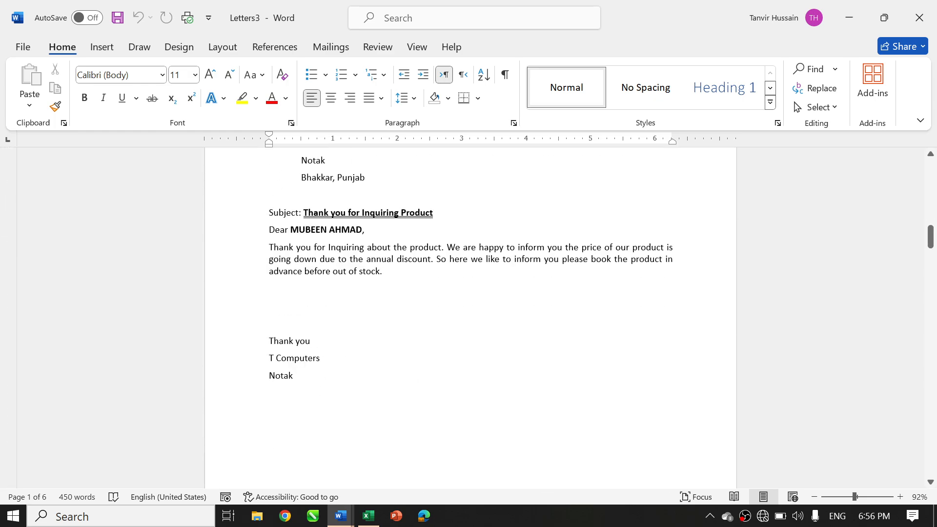
pyautogui.scroll(-10, 470, 317)
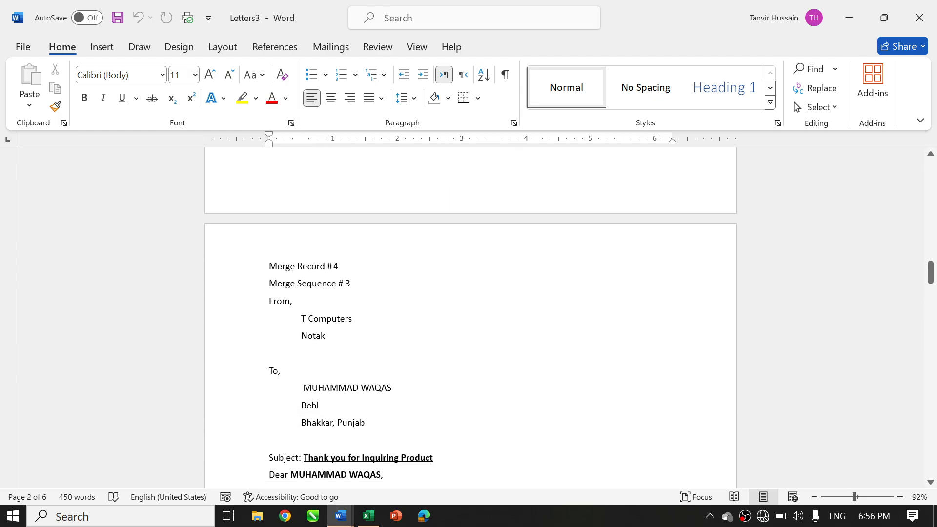
pyautogui.click(351, 283)
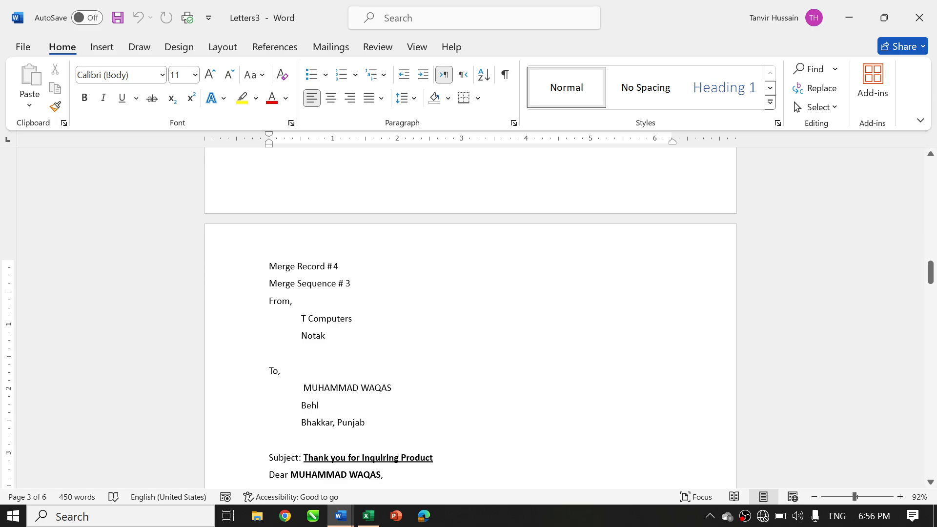
# Switch to the Data workbook in Excel and examine the Status entries of the first four recipients and the fourth recipient's row
pyautogui.click(368, 516)
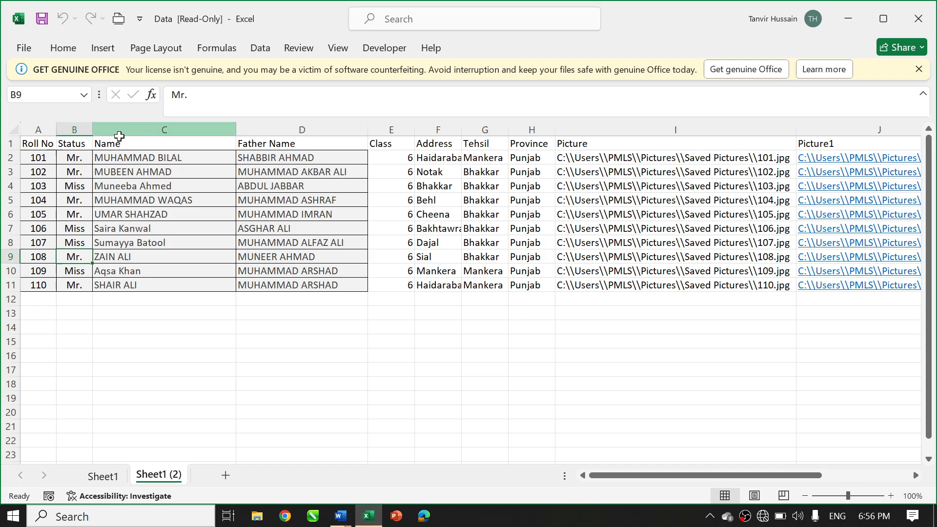
pyautogui.click(72, 159)
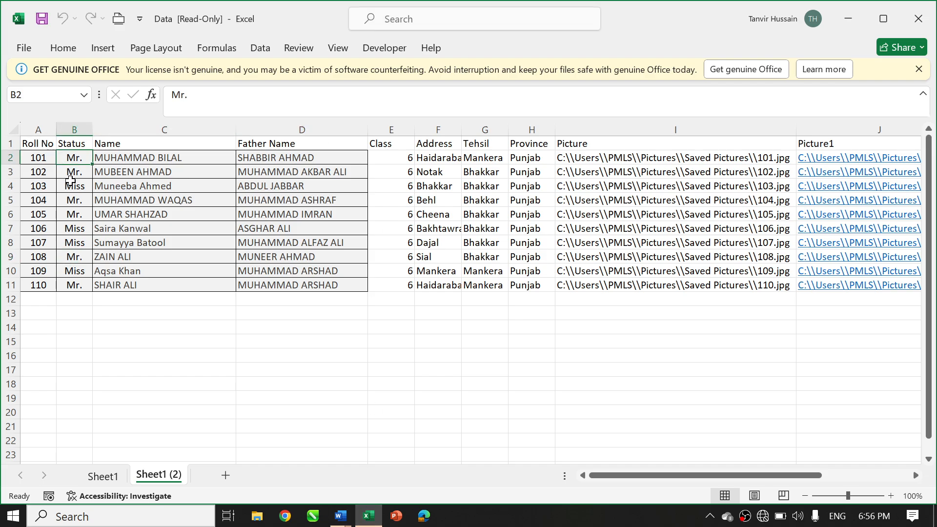
pyautogui.click(71, 182)
pyautogui.click(73, 200)
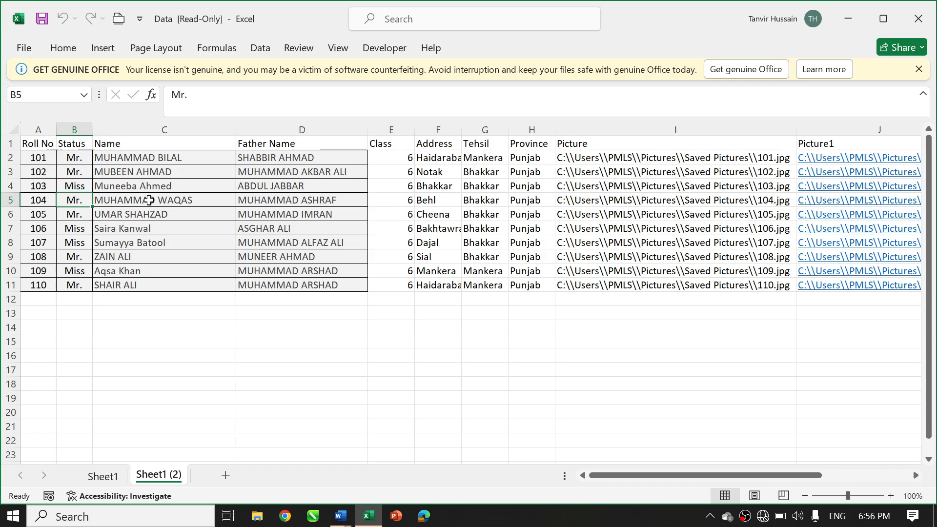
pyautogui.click(149, 200)
pyautogui.click(54, 201)
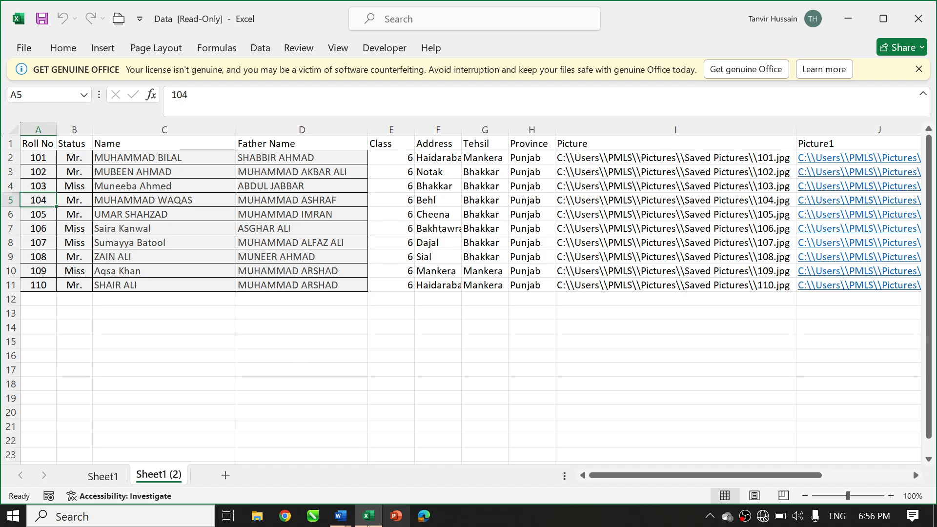
# Switch back to the Letters3 document in Word and compare the merge record and sequence numbers in the third and following letters
pyautogui.click(340, 518)
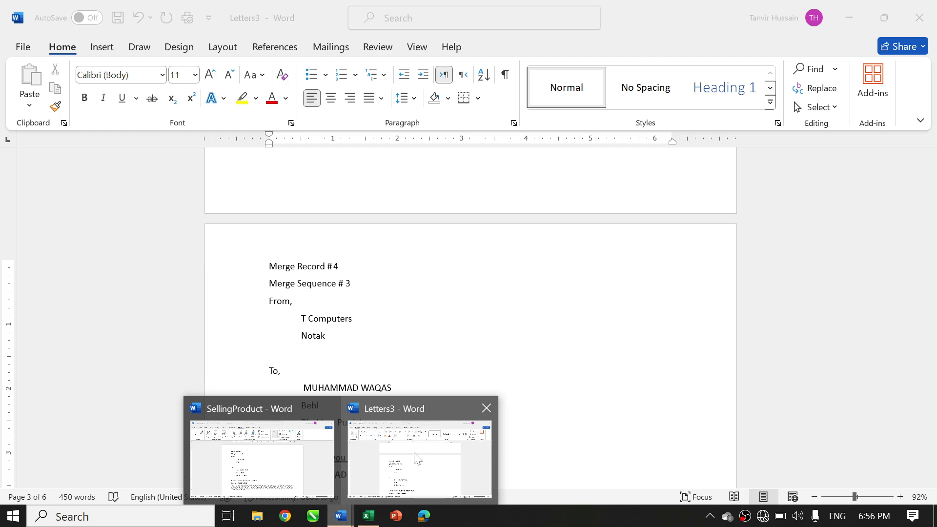
pyautogui.click(412, 410)
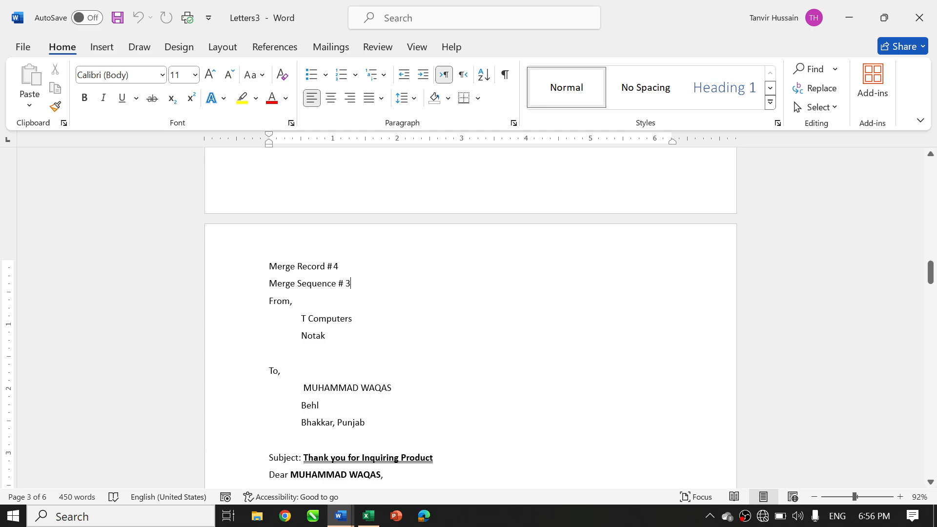
pyautogui.doubleClick(333, 266)
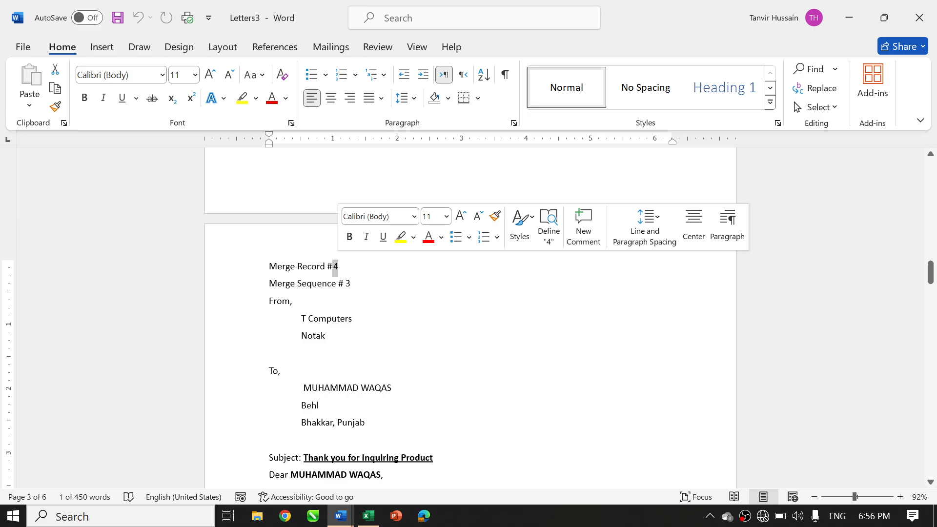
pyautogui.doubleClick(355, 288)
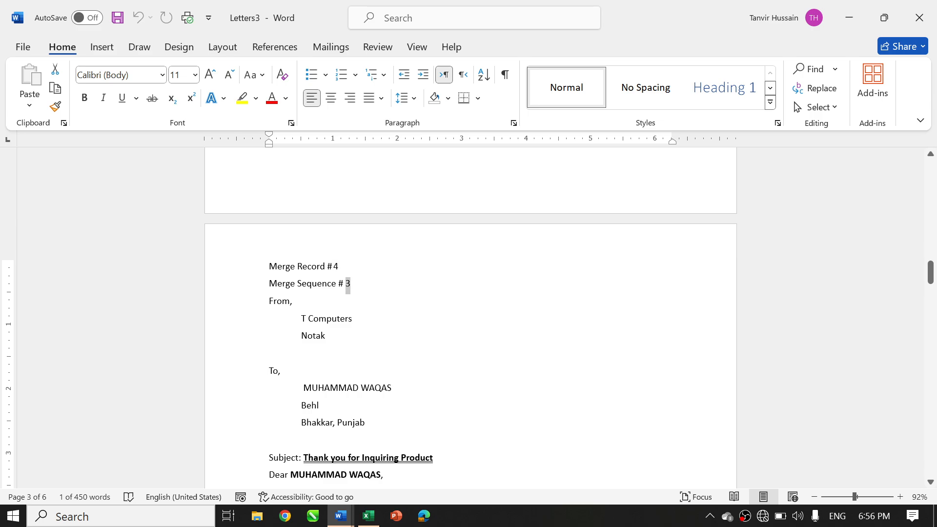
pyautogui.click(354, 286)
pyautogui.moveTo(334, 266); pyautogui.dragTo(355, 289)
pyautogui.click(353, 288)
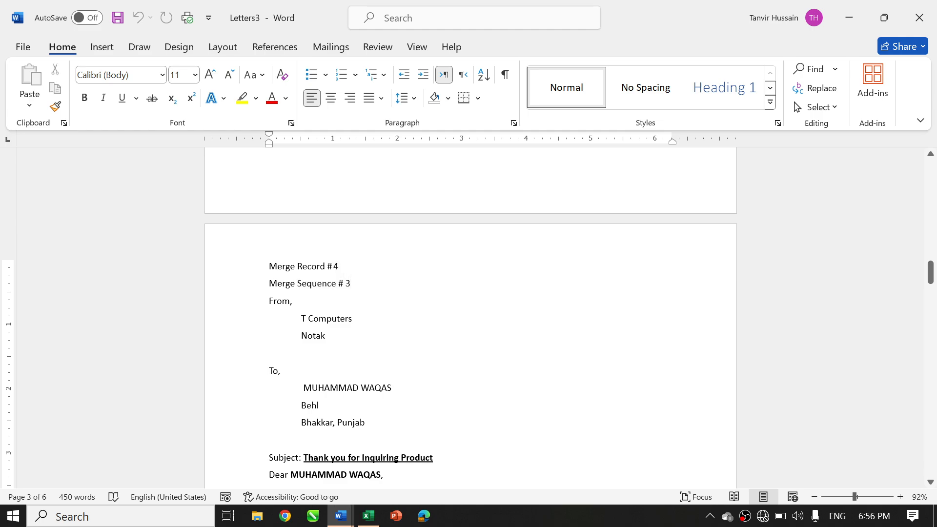
pyautogui.scroll(-10, 469, 317)
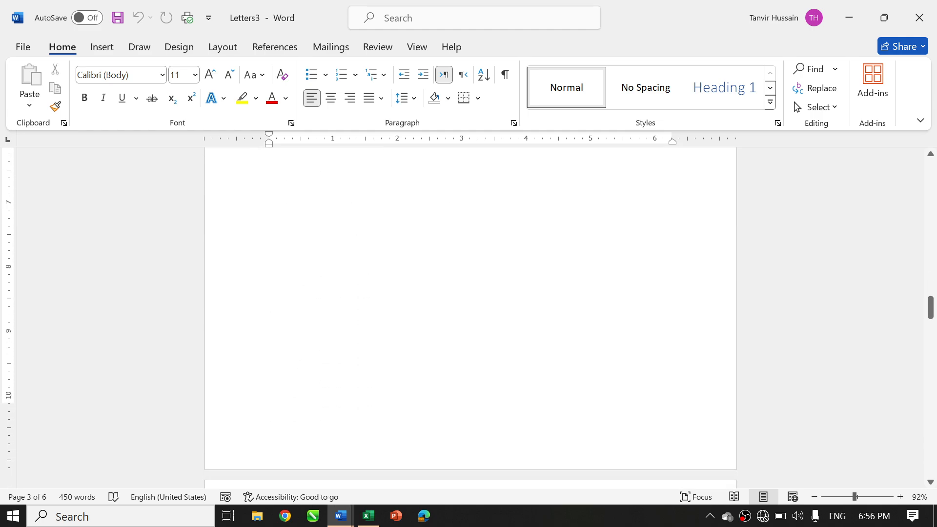
pyautogui.scroll(-8, 469, 317)
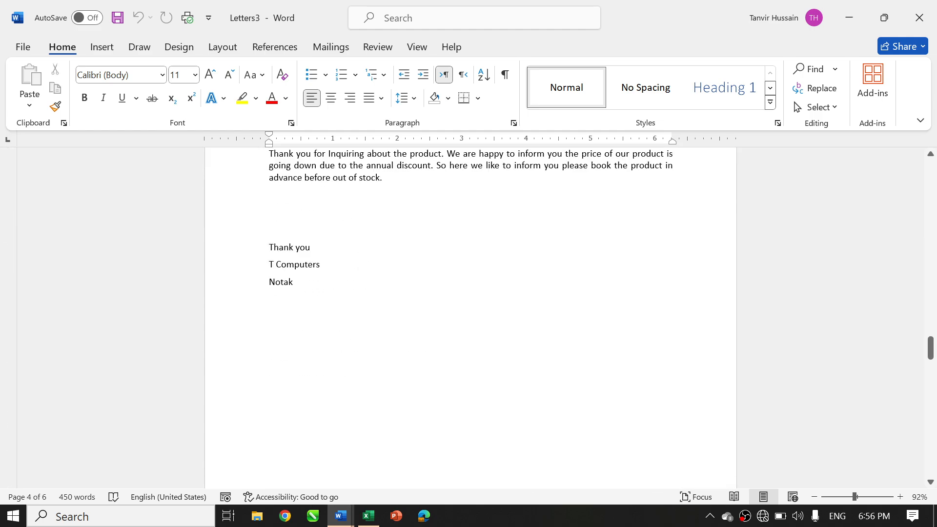
pyautogui.scroll(-10, 468, 317)
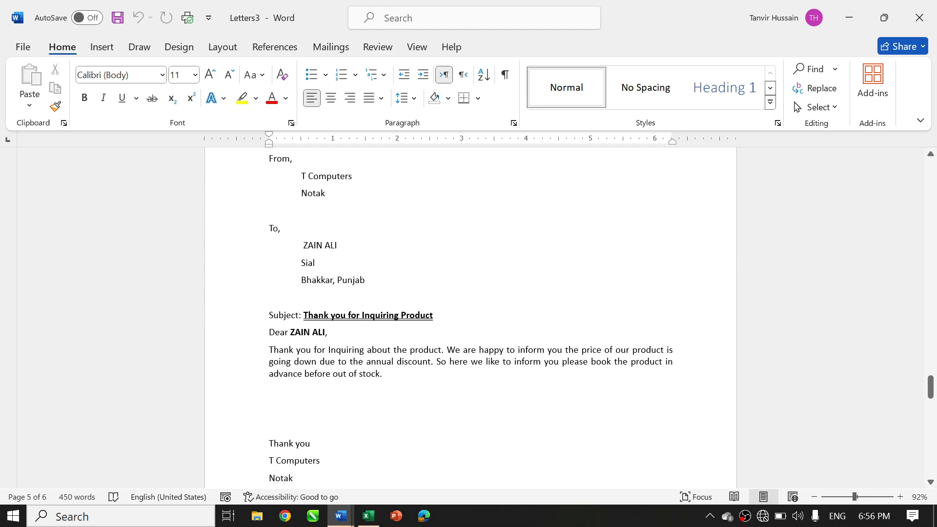
pyautogui.scroll(3, 468, 317)
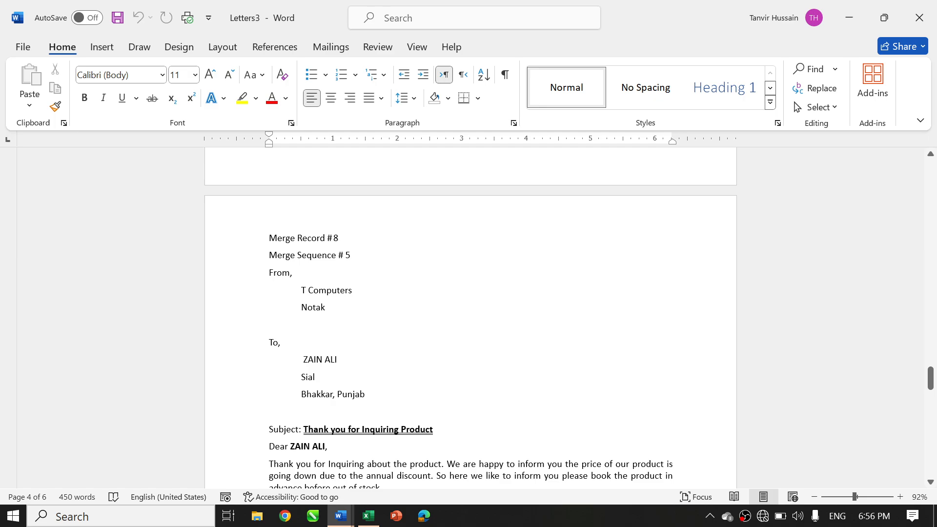
# Compare the merge record and merge sequence numbers in the fourth and fifth merged letters
pyautogui.scroll(14, 468, 317)
pyautogui.scroll(-2, 468, 318)
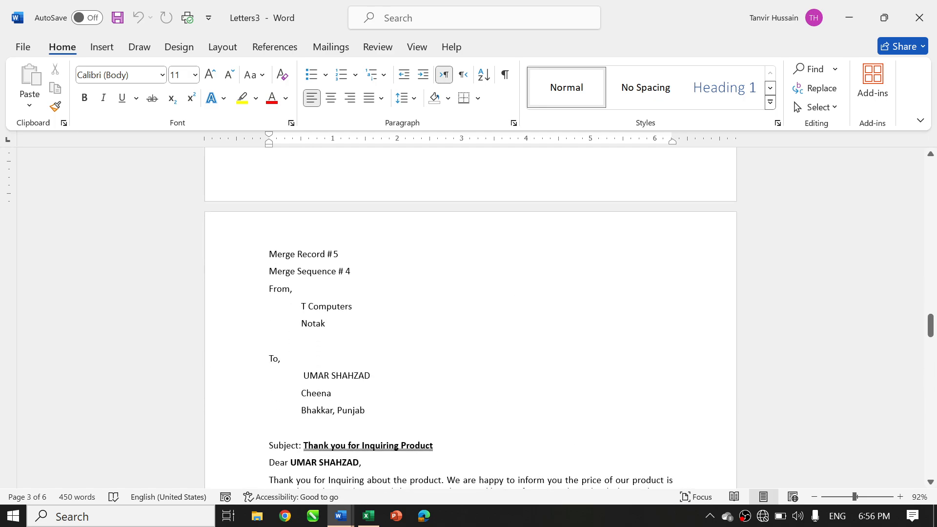
pyautogui.scroll(-8, 468, 318)
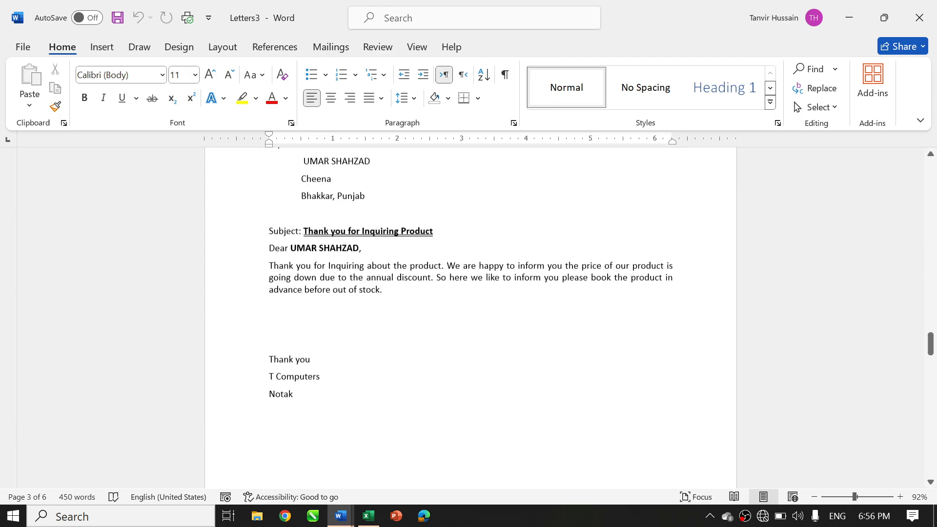
pyautogui.scroll(-5, 468, 317)
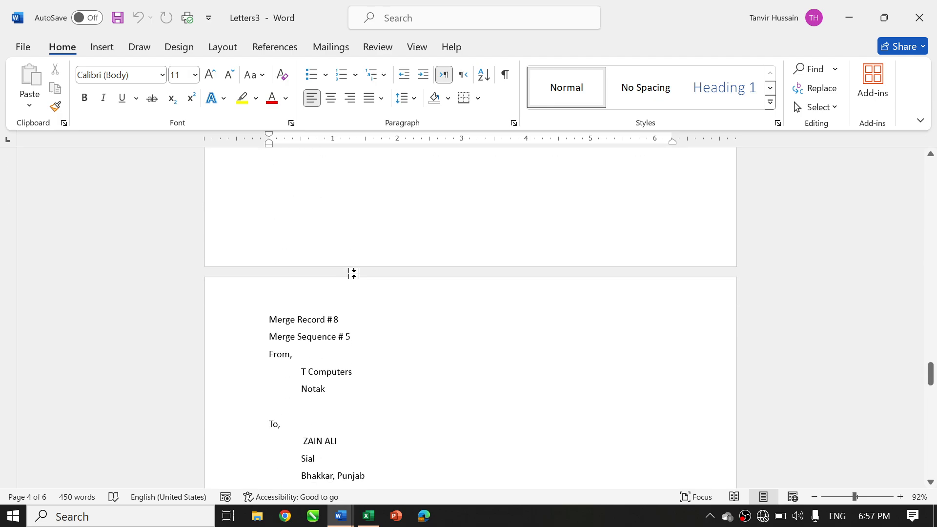
# Check the recipients' Status entries in the Data workbook in Excel against the fifth merged letter's record and sequence numbers in Word
pyautogui.click(368, 518)
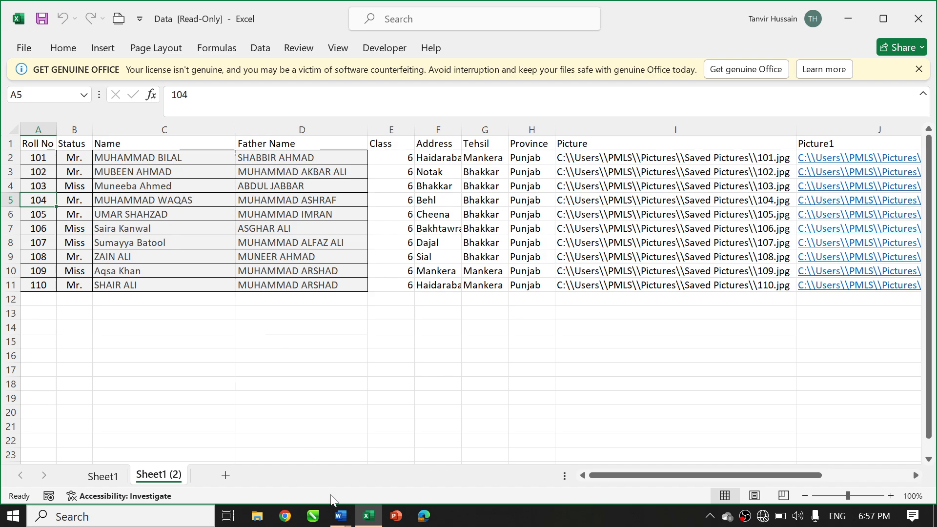
pyautogui.moveTo(340, 516)
pyautogui.click(417, 457)
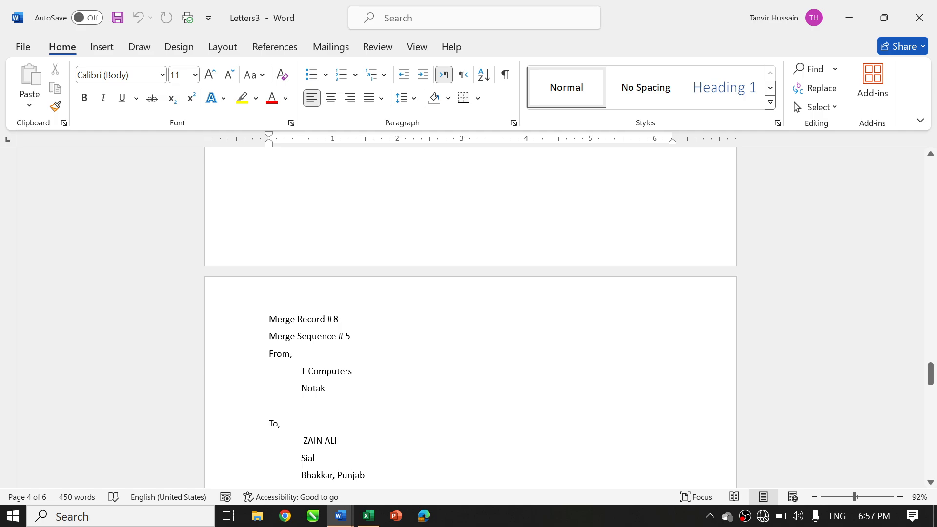
pyautogui.moveTo(332, 321); pyautogui.dragTo(352, 337)
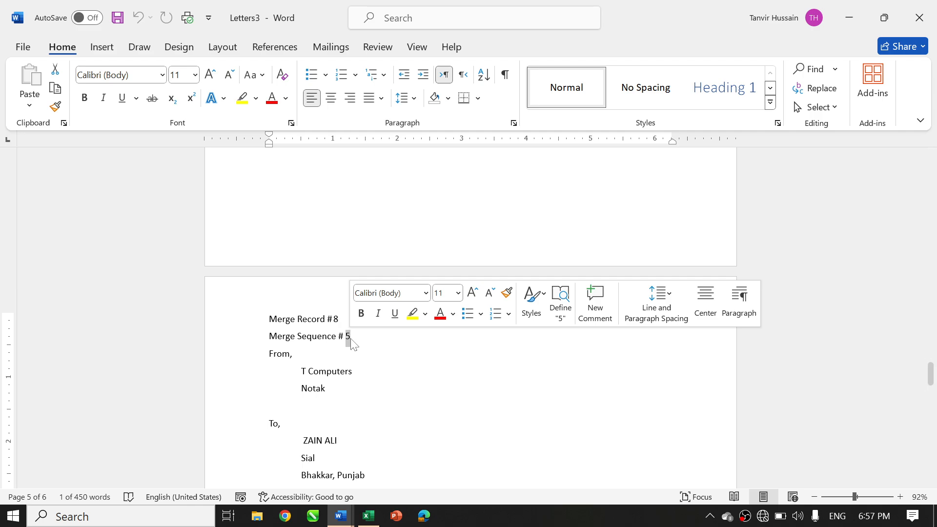
pyautogui.scroll(-15, 470, 317)
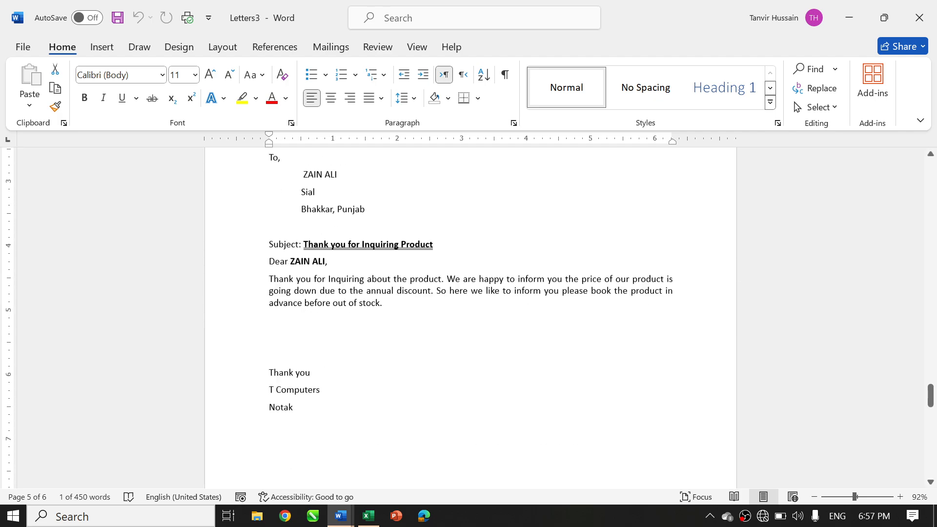
pyautogui.scroll(20, 470, 317)
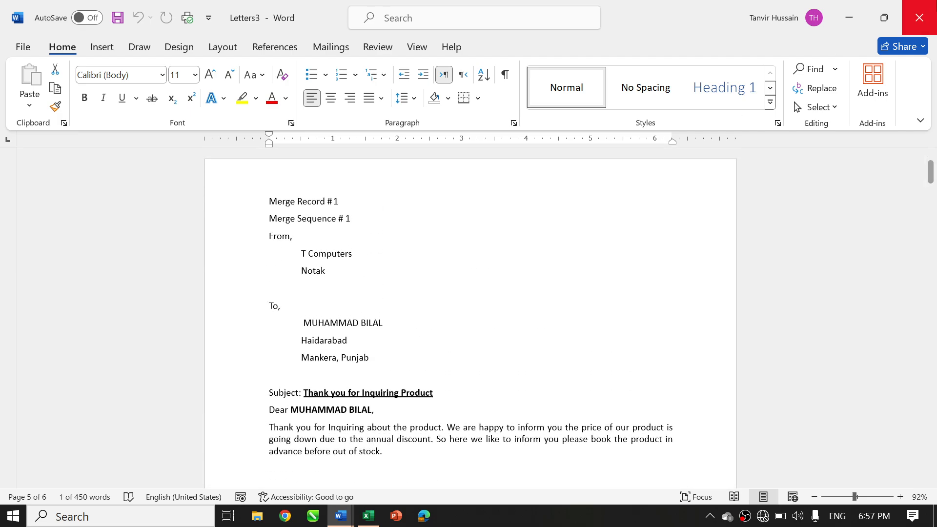
# Close the merged Letters3 document without saving it and dismiss the licence notice in the Data workbook
pyautogui.click(919, 17)
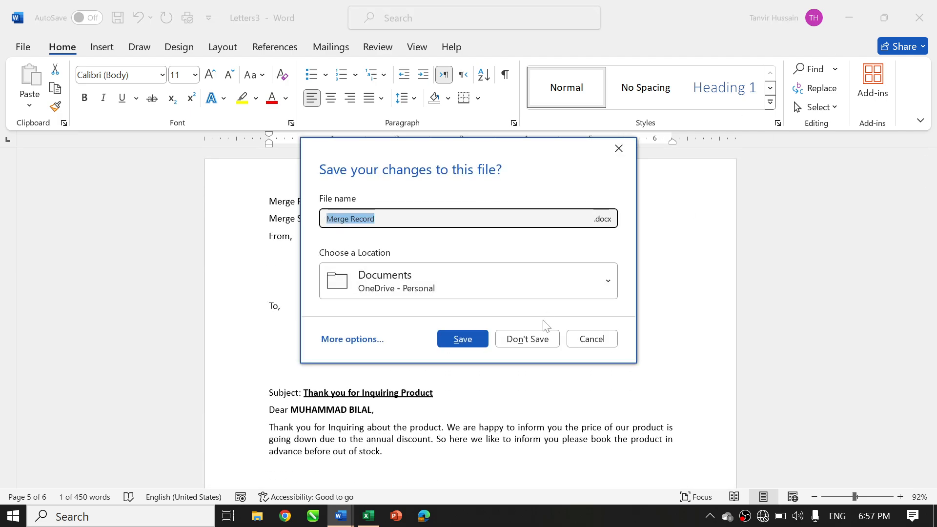
pyautogui.click(527, 340)
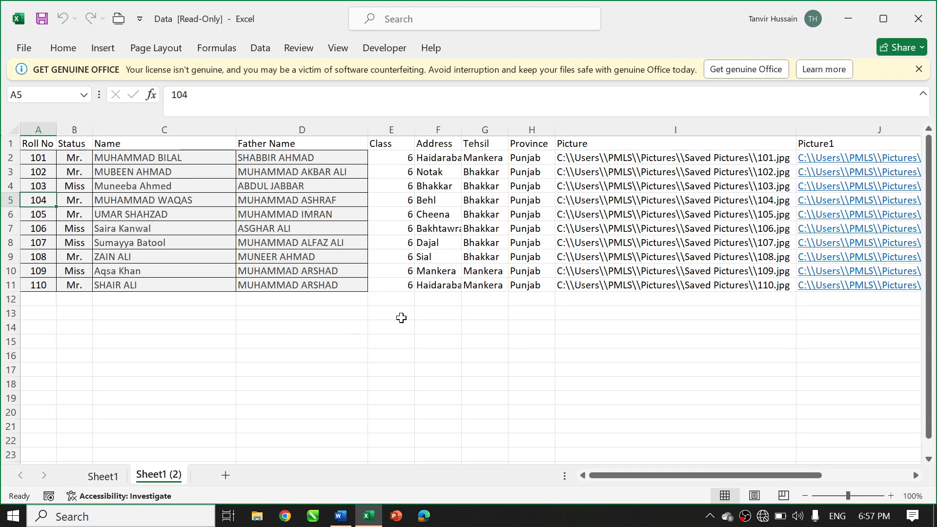
pyautogui.click(919, 69)
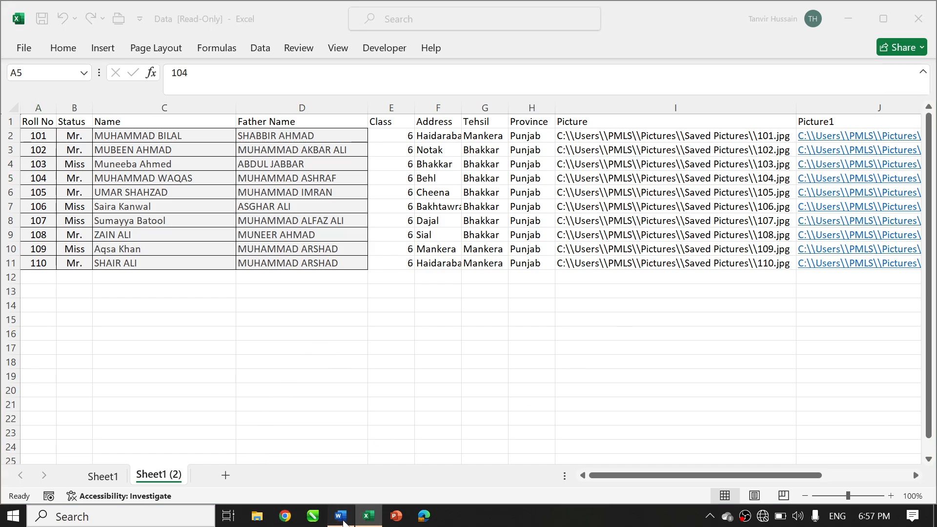
# Switch to the SellingProduct document in Word and delete the Merge Record and Merge Sequence lines above "From,"
pyautogui.click(343, 521)
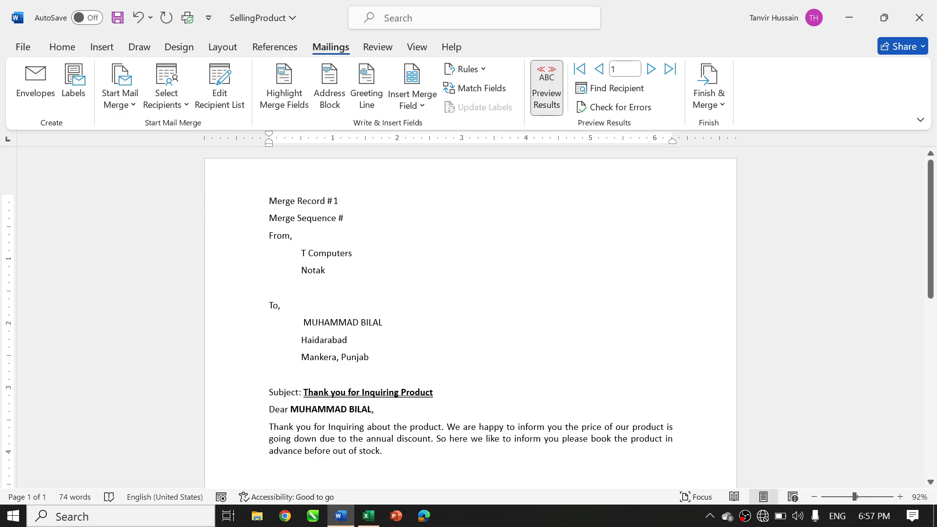
pyautogui.moveTo(269, 236); pyautogui.dragTo(163, 139)
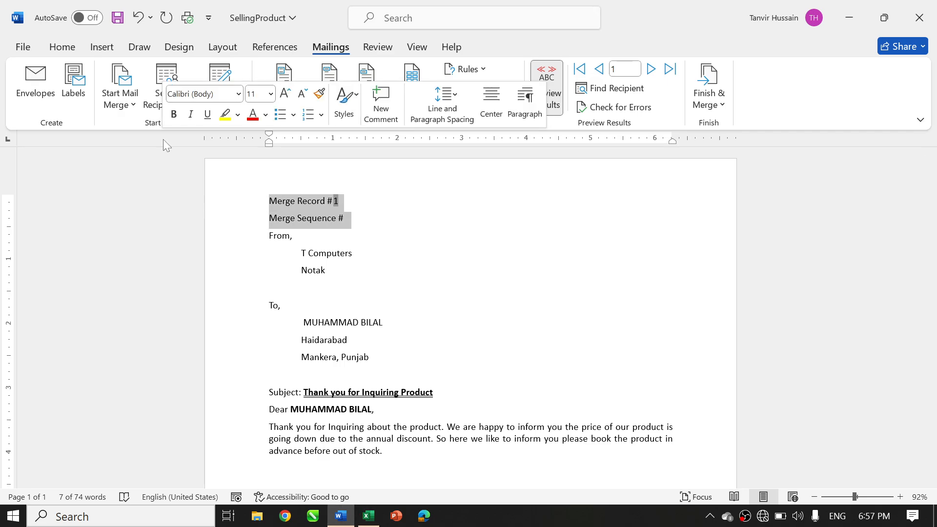
pyautogui.press('Delete')
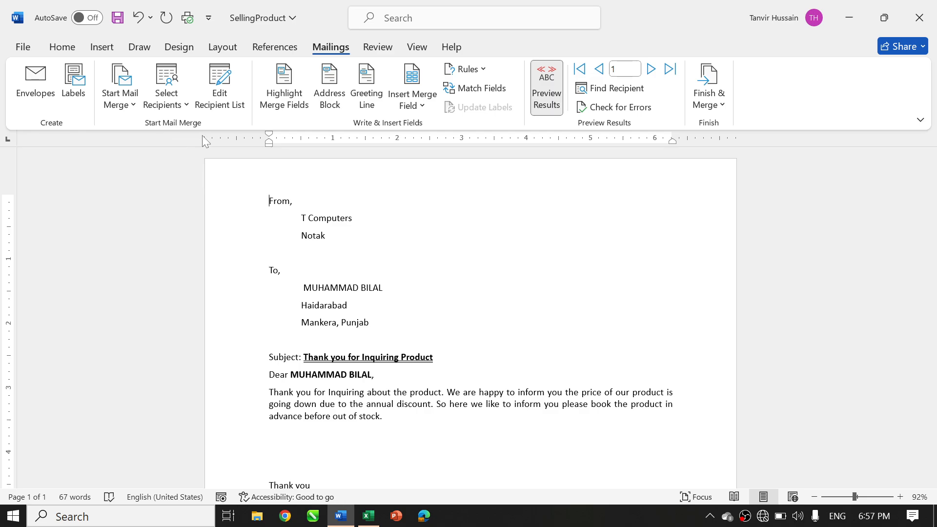
pyautogui.click(471, 69)
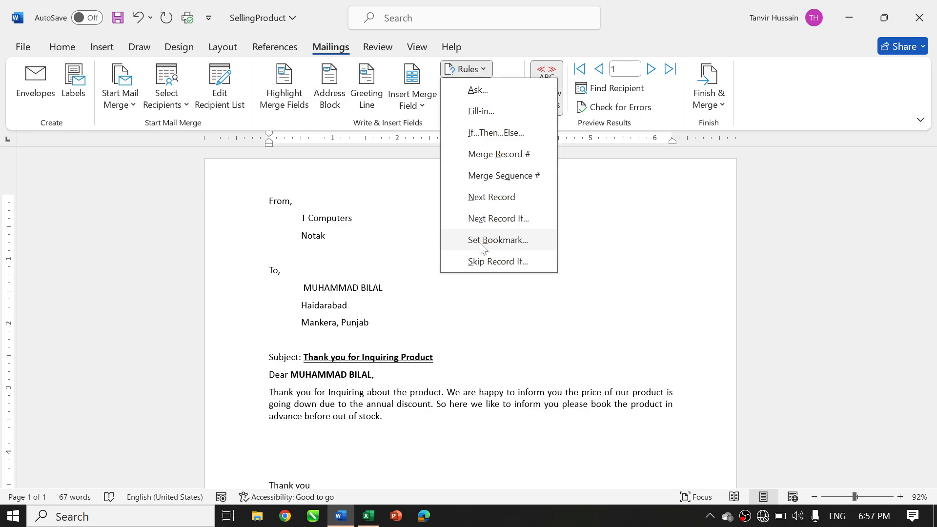
pyautogui.press('Escape')
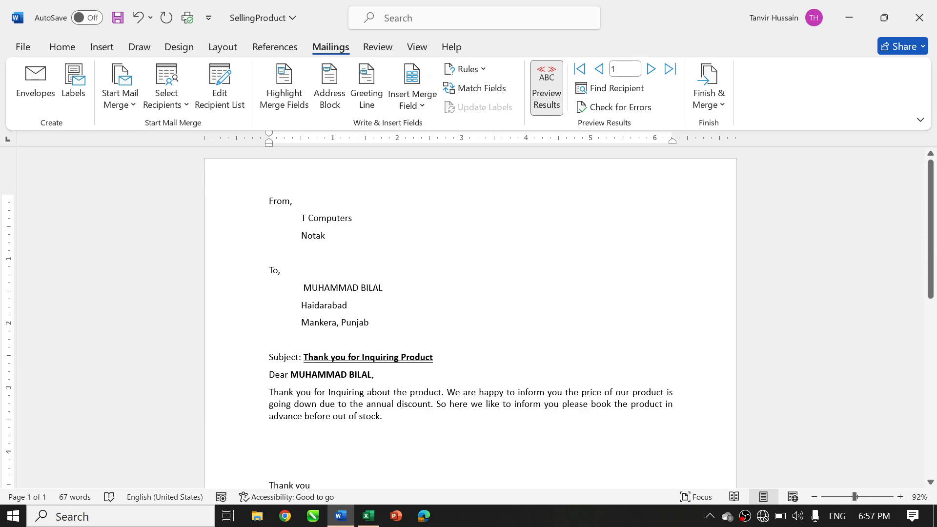
pyautogui.doubleClick(417, 358)
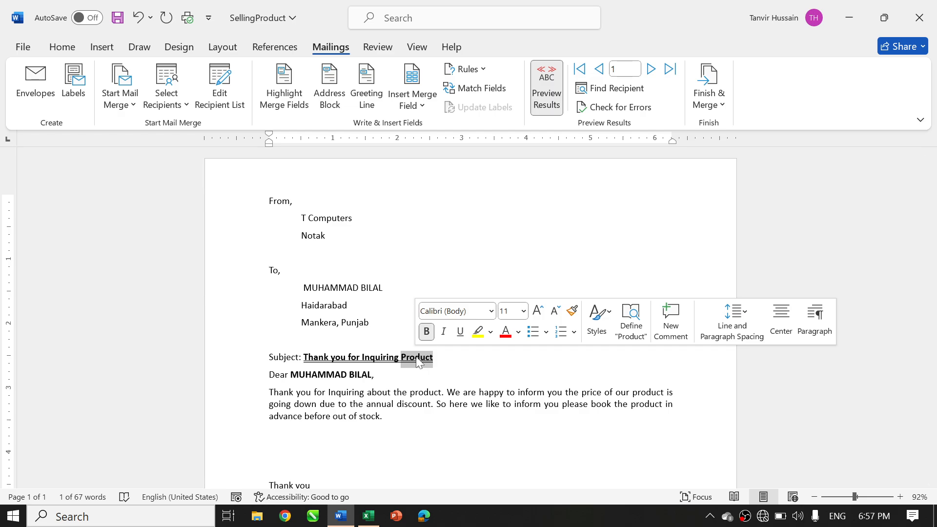
pyautogui.click(423, 393)
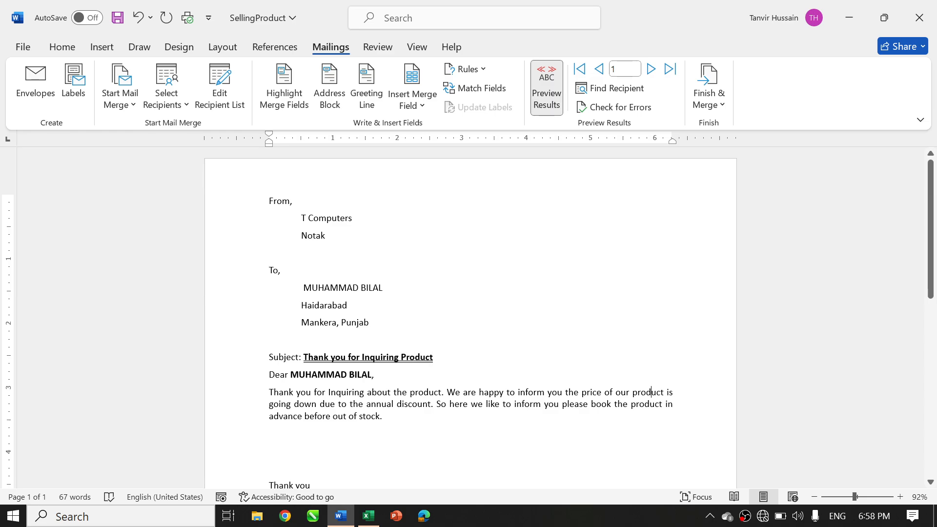
pyautogui.click(649, 405)
# Insert a Set Bookmark rule at the start of the letter with bookmark Product1 and value Keyboard
pyautogui.click(478, 72)
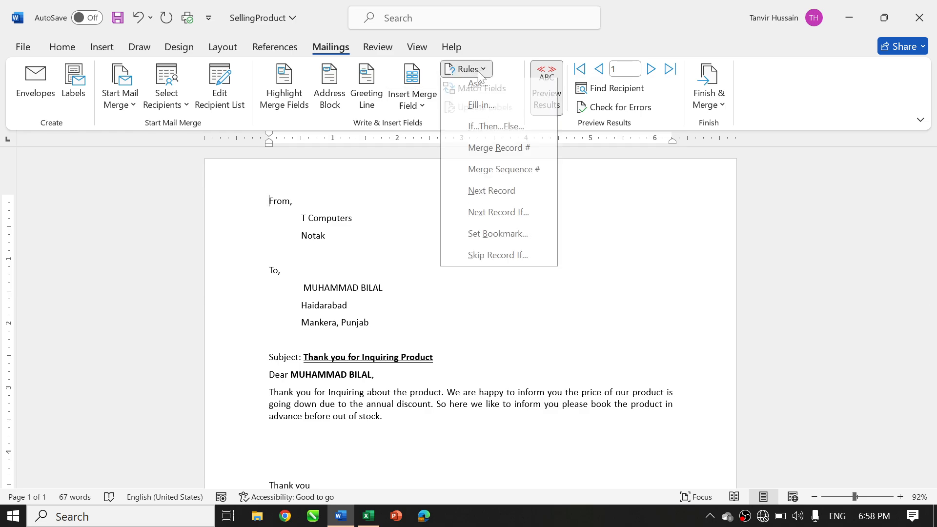
pyautogui.click(506, 241)
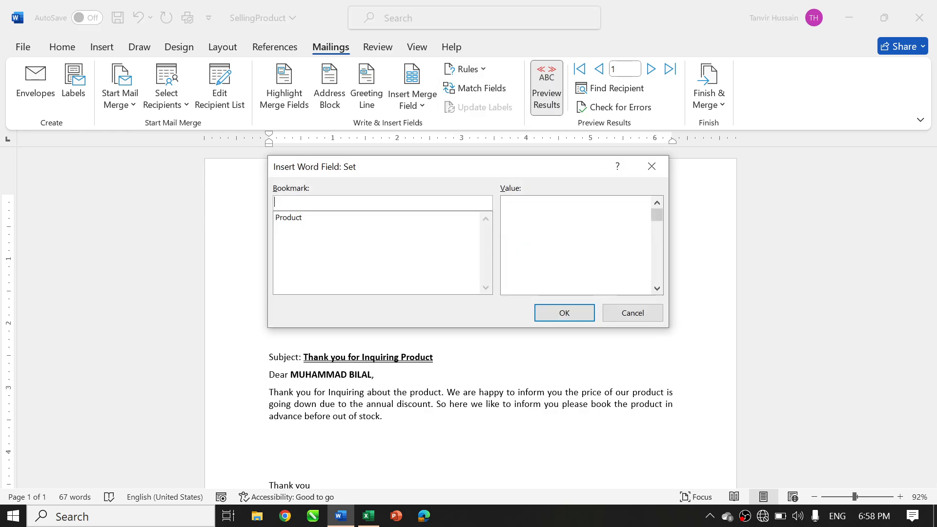
pyautogui.write('Product1')
pyautogui.press('Tab')
pyautogui.write('Ke')
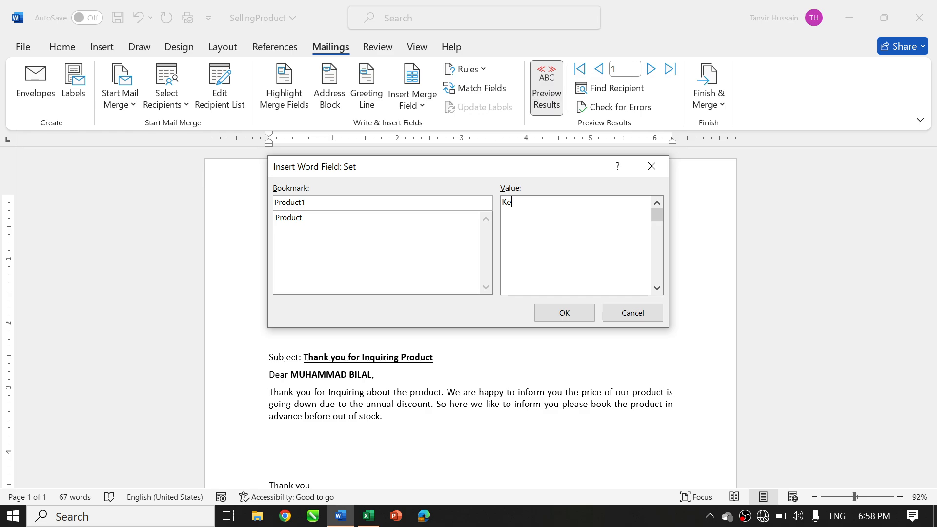
pyautogui.write('yboard')
pyautogui.click(572, 318)
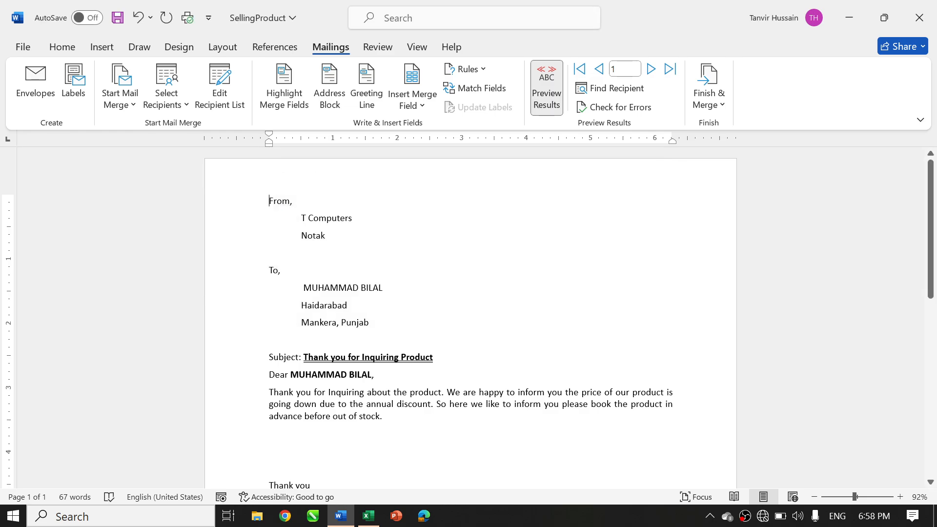
# Delete the word "Product" from the end of the letter's subject line
pyautogui.doubleClick(422, 359)
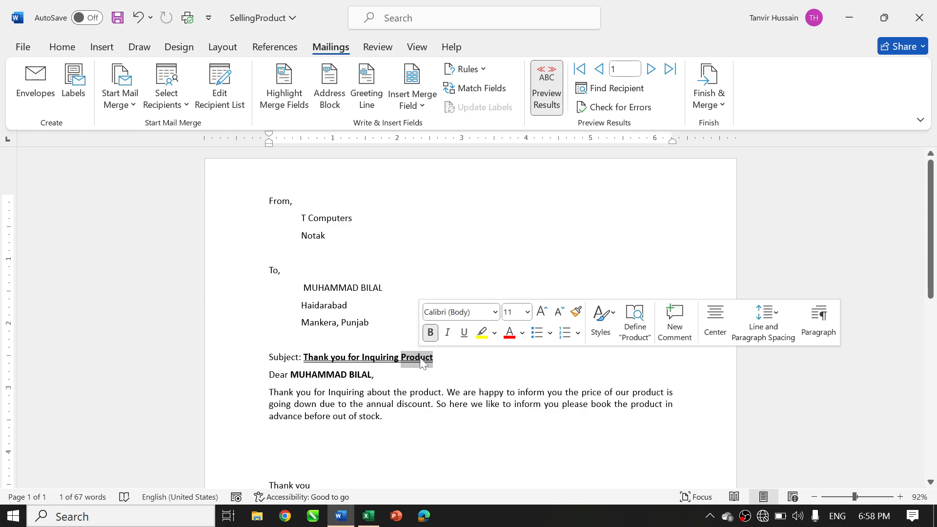
pyautogui.press('Delete')
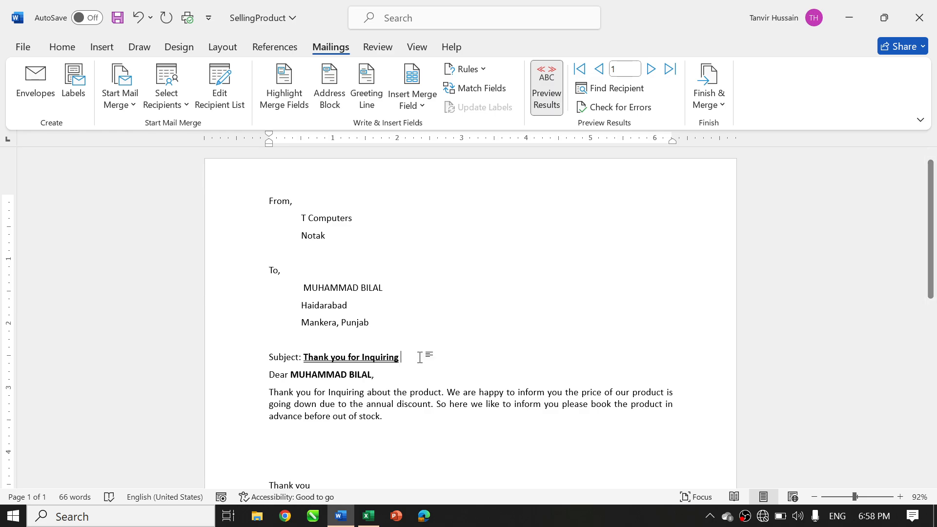
pyautogui.hotkey('ctrl', 'z')
pyautogui.press('Delete')
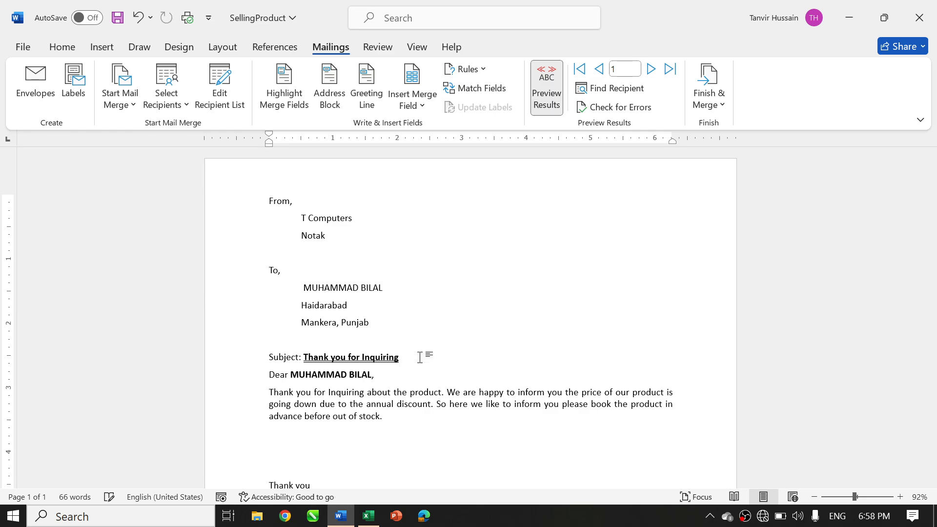
# Insert a Ref field for the Product1 bookmark after "Thank you for Inquiring" in the subject line
pyautogui.click(102, 46)
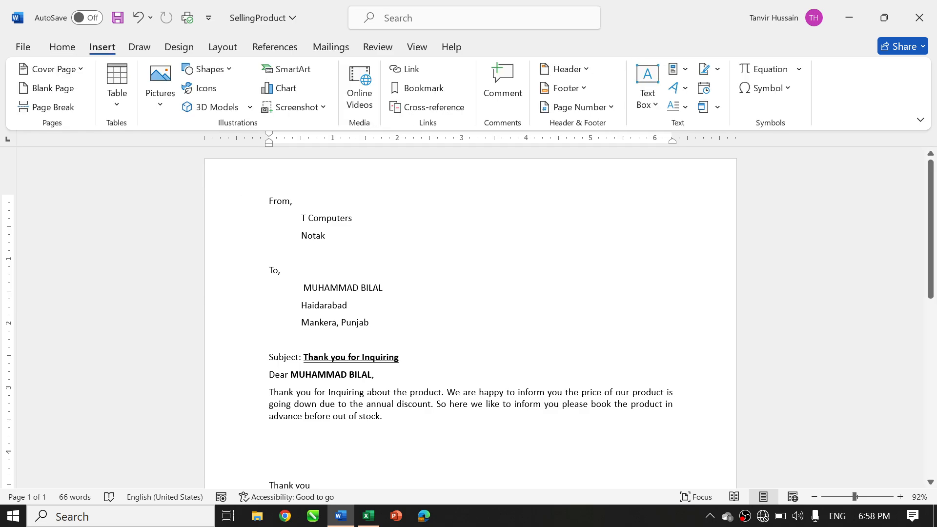
pyautogui.click(680, 69)
pyautogui.click(697, 135)
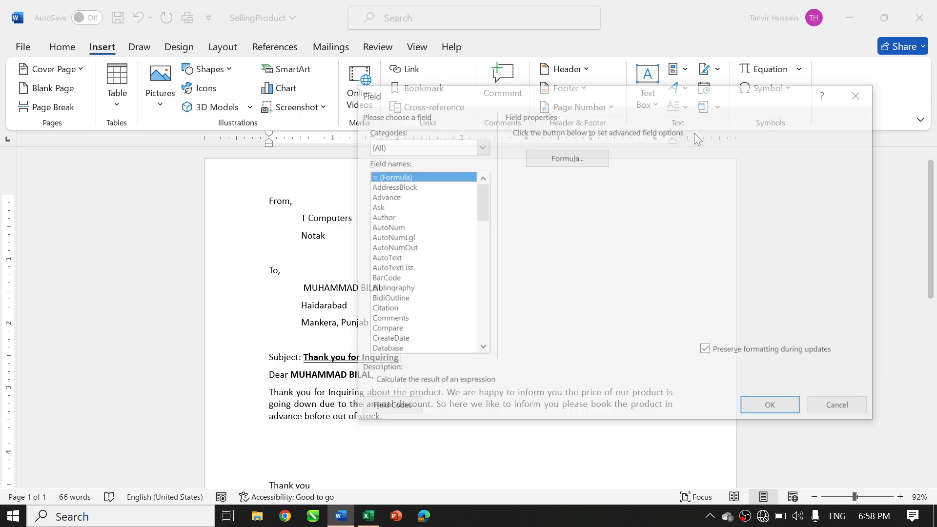
pyautogui.write('re')
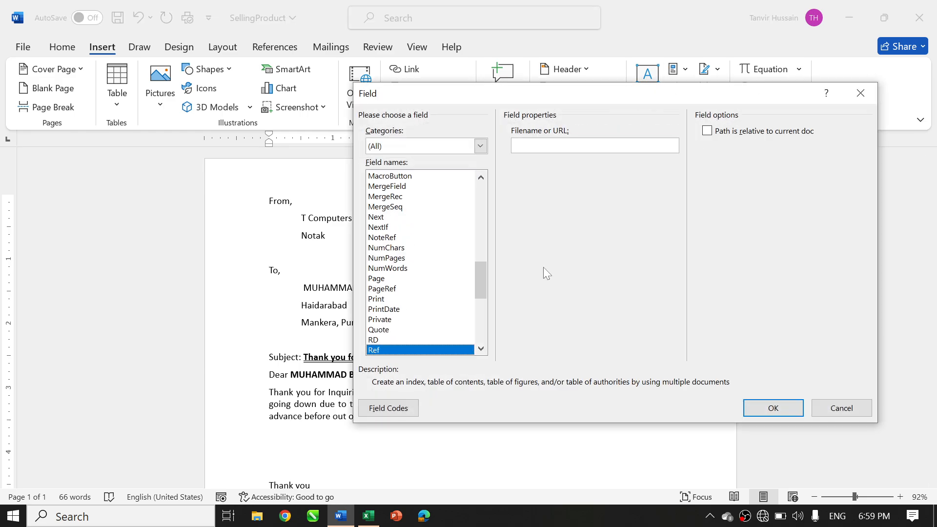
pyautogui.click(537, 166)
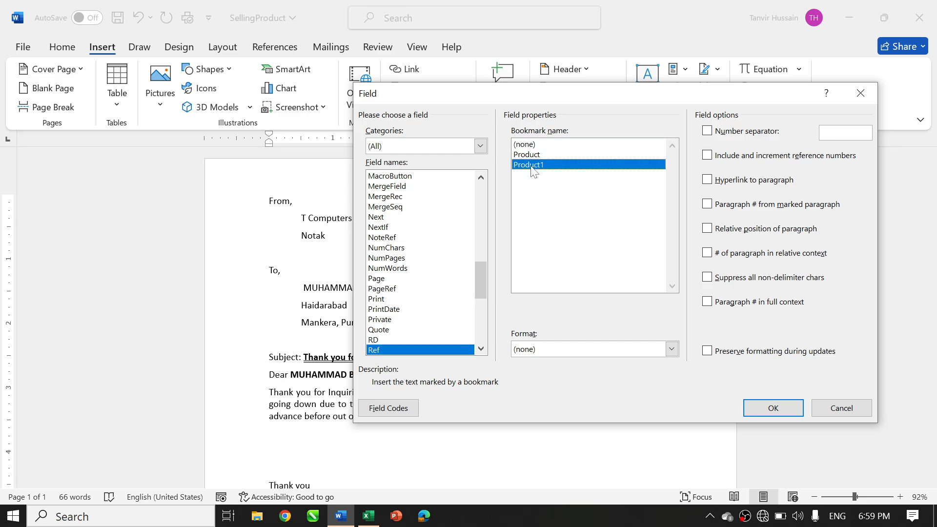
pyautogui.click(772, 411)
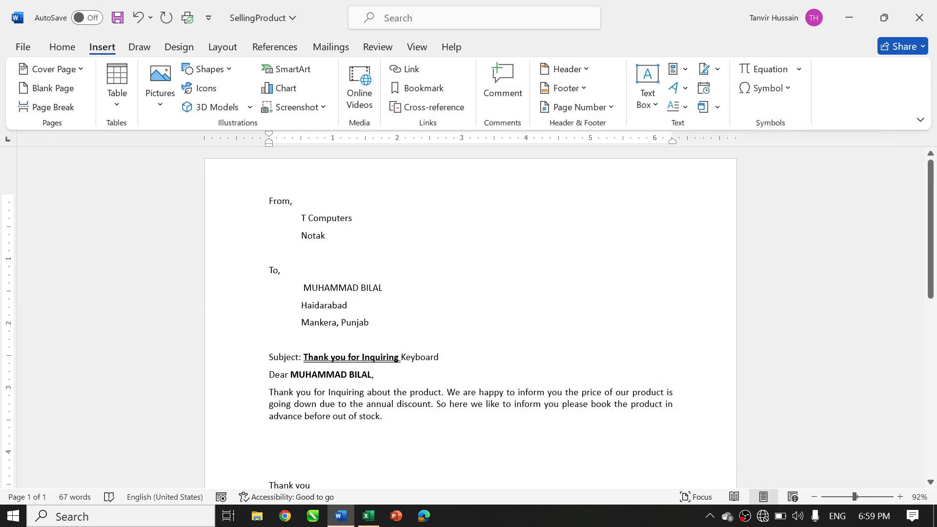
# Copy the bold underlined formatting of "Thank you for Inquiring" onto the Keyboard reference in the subject line with Format Painter
pyautogui.click(416, 357)
pyautogui.click(370, 357)
pyautogui.click(411, 356)
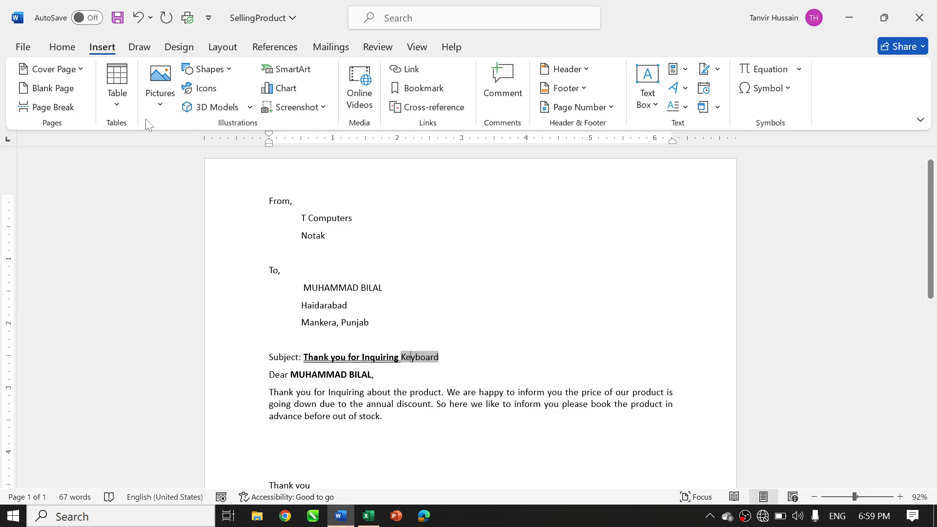
pyautogui.click(62, 47)
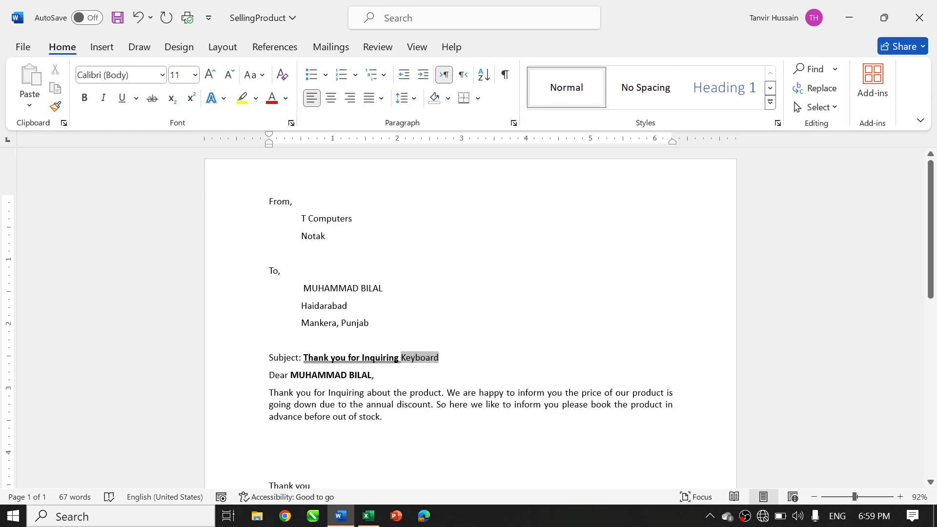
pyautogui.click(374, 357)
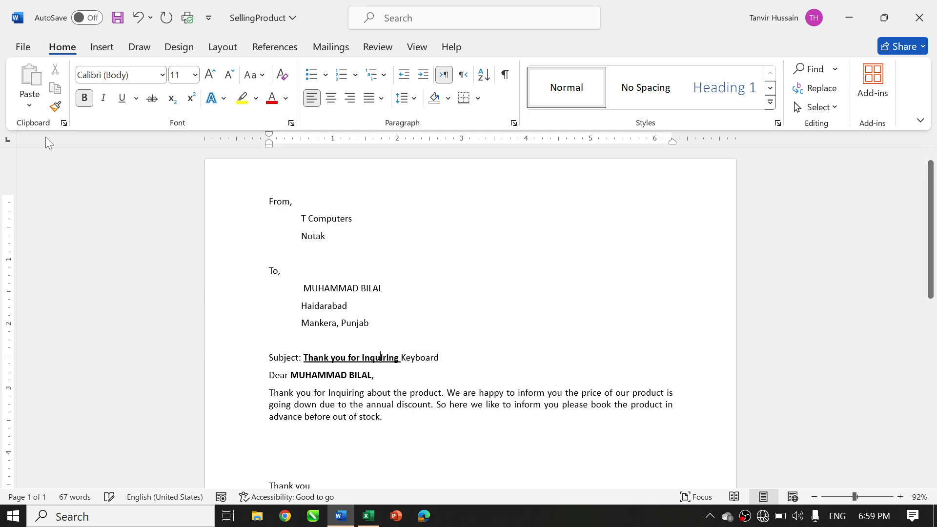
pyautogui.click(55, 107)
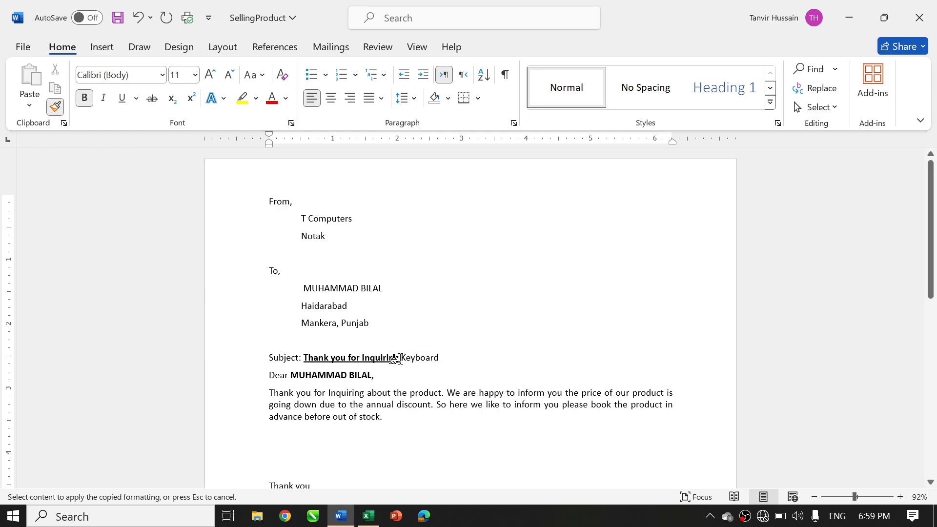
pyautogui.moveTo(397, 357); pyautogui.dragTo(467, 364)
pyautogui.click(415, 358)
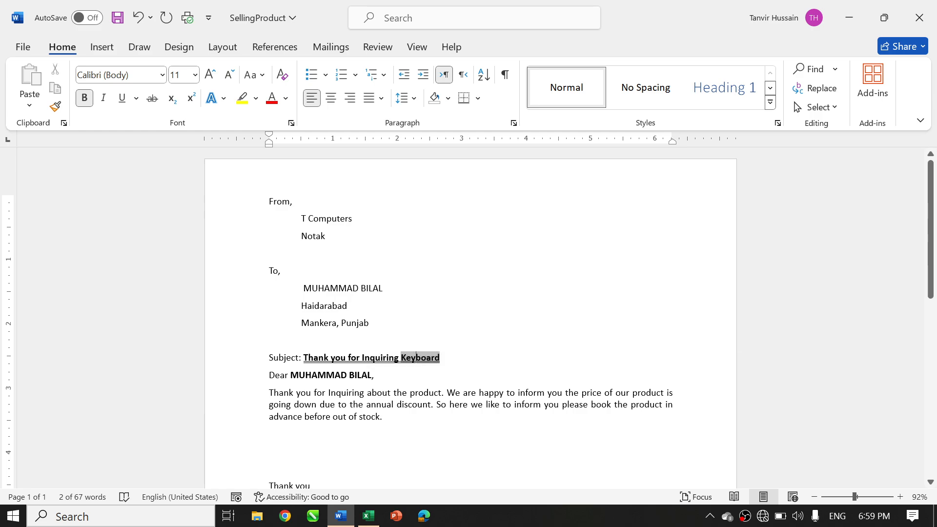
# Replace "product" in the body's first sentence with a Ref field for the Product1 bookmark, with a space before it
pyautogui.doubleClick(423, 393)
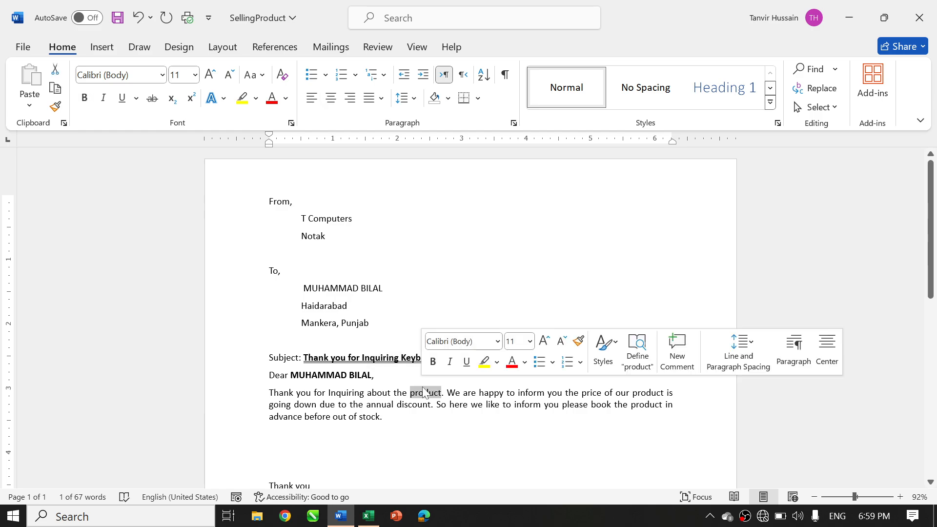
pyautogui.press('Delete')
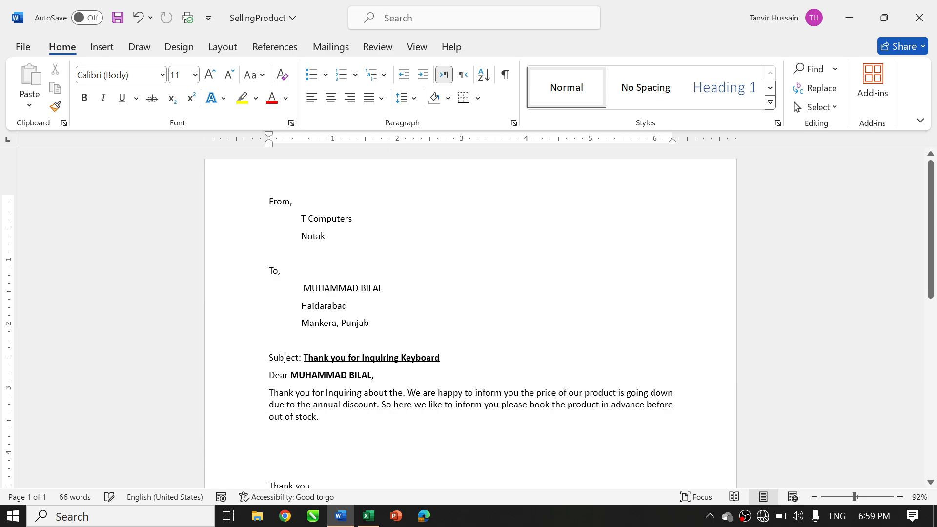
pyautogui.click(102, 47)
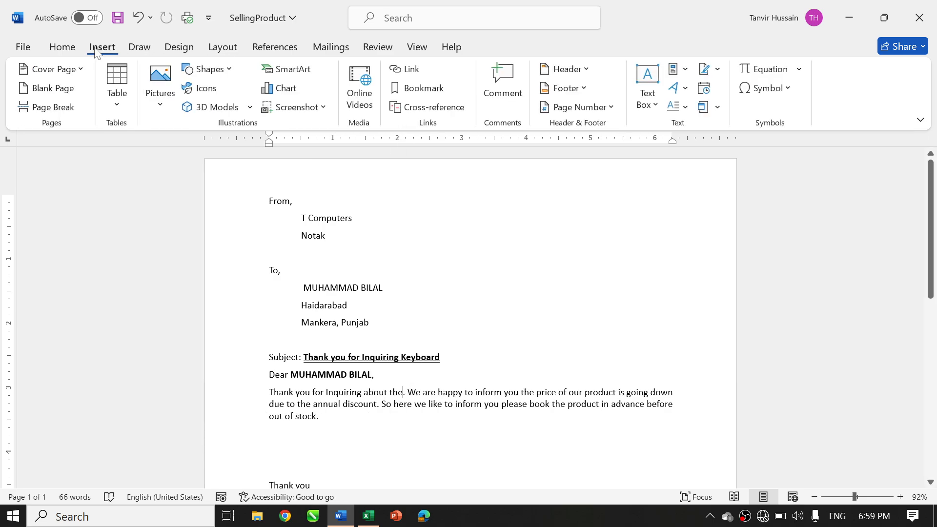
pyautogui.click(677, 70)
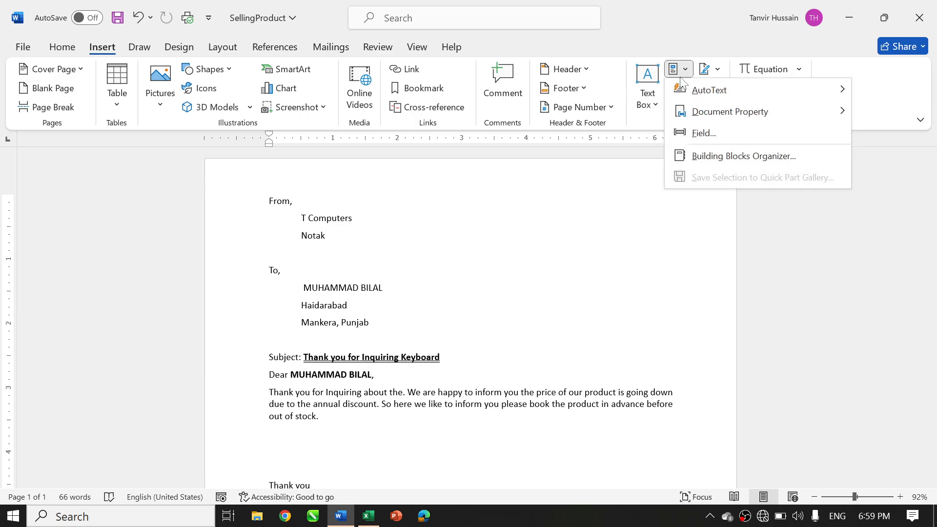
pyautogui.click(694, 136)
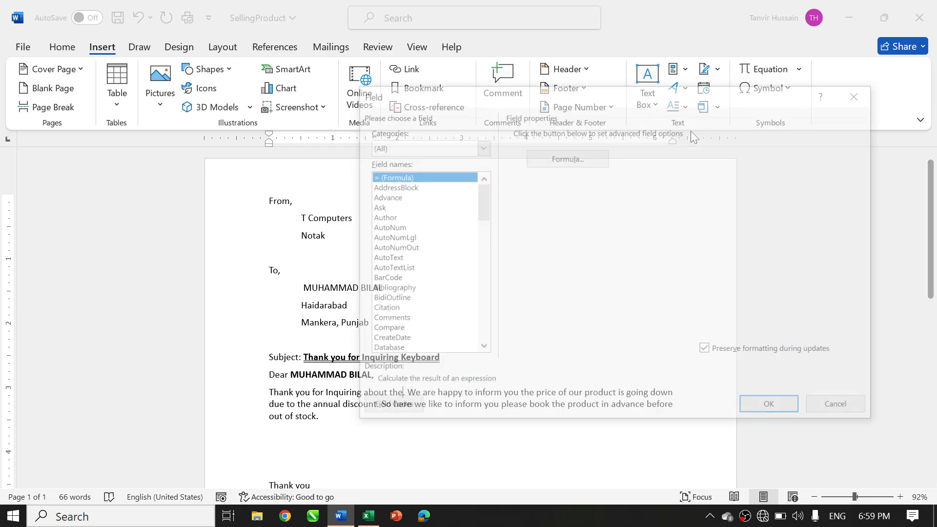
pyautogui.press('r')
pyautogui.press('e')
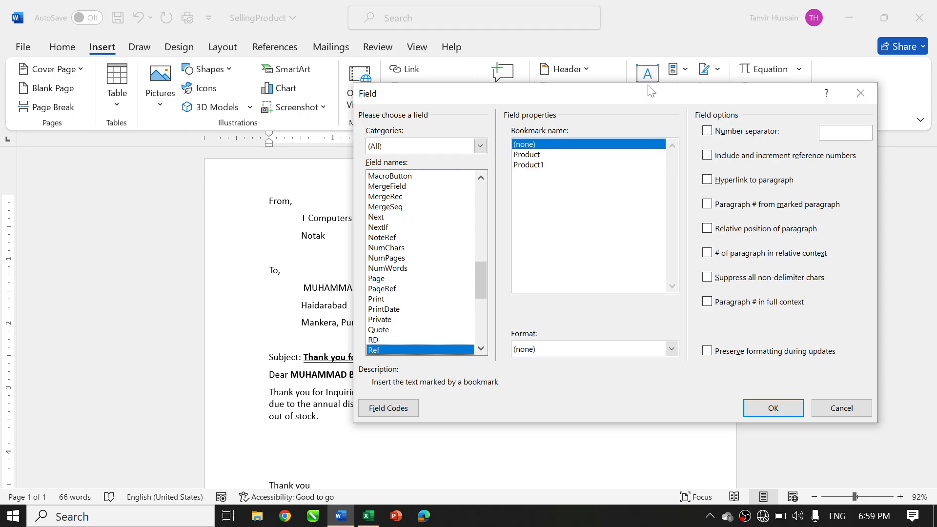
pyautogui.click(549, 165)
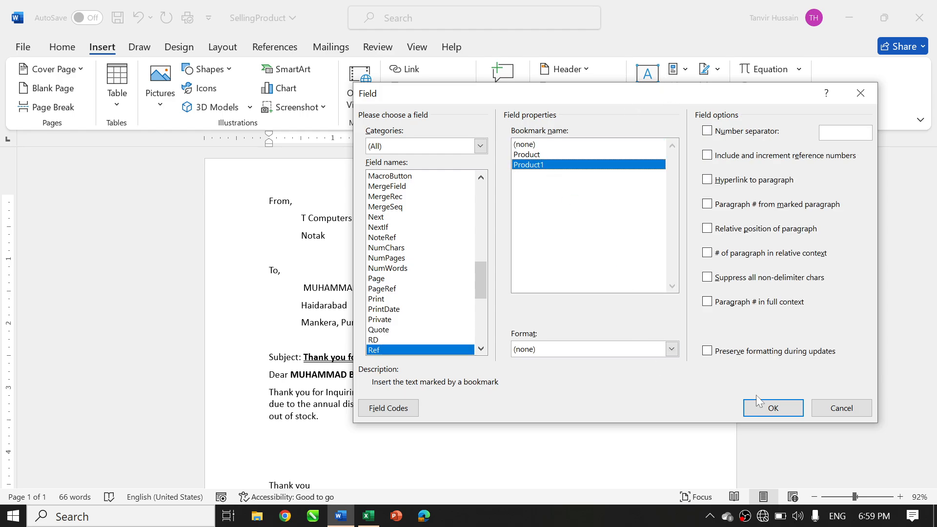
pyautogui.click(769, 408)
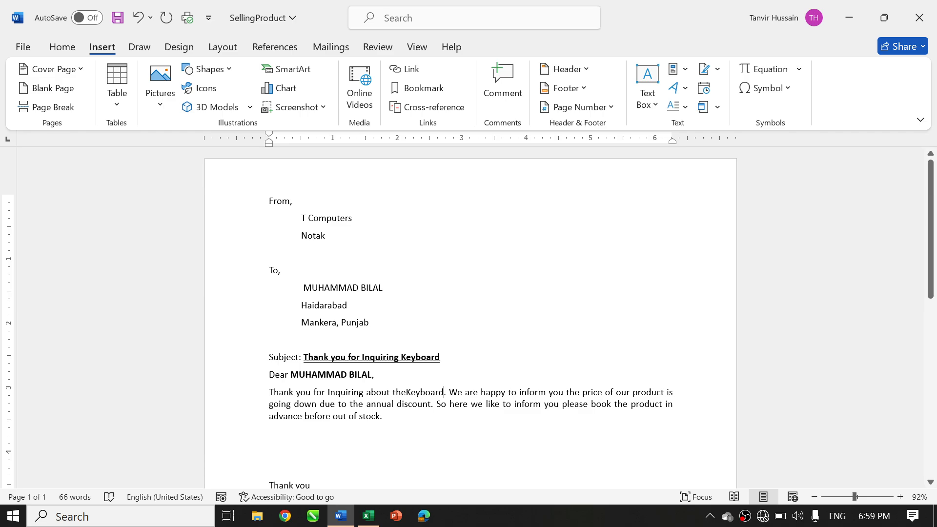
pyautogui.click(408, 392)
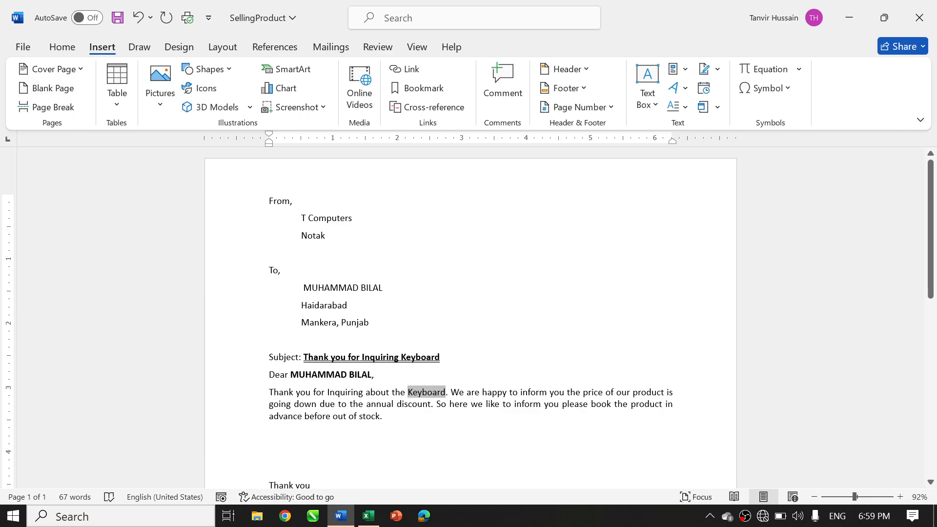
# Copy the body's Product1 reference field over the word "product" in the second and third sentences
pyautogui.doubleClick(649, 392)
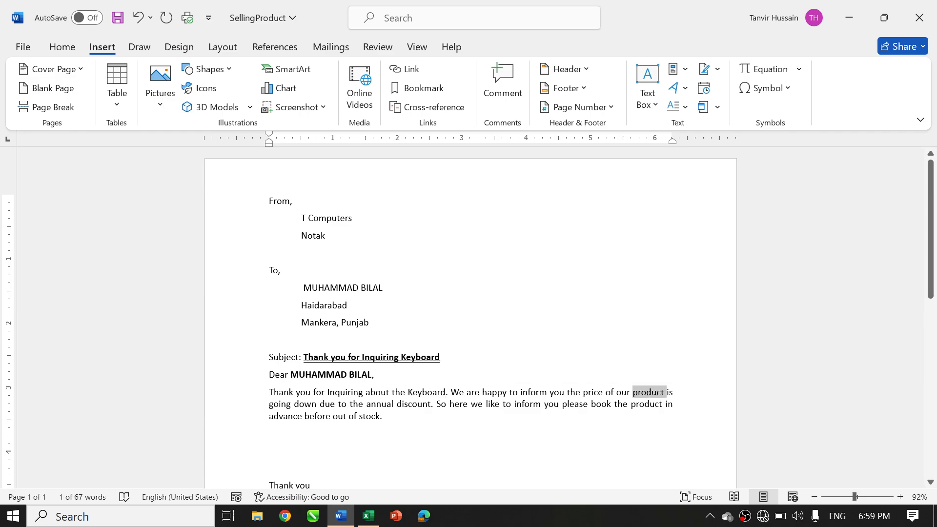
pyautogui.click(408, 392)
pyautogui.doubleClick(410, 393)
pyautogui.hotkey('ctrl', 'c')
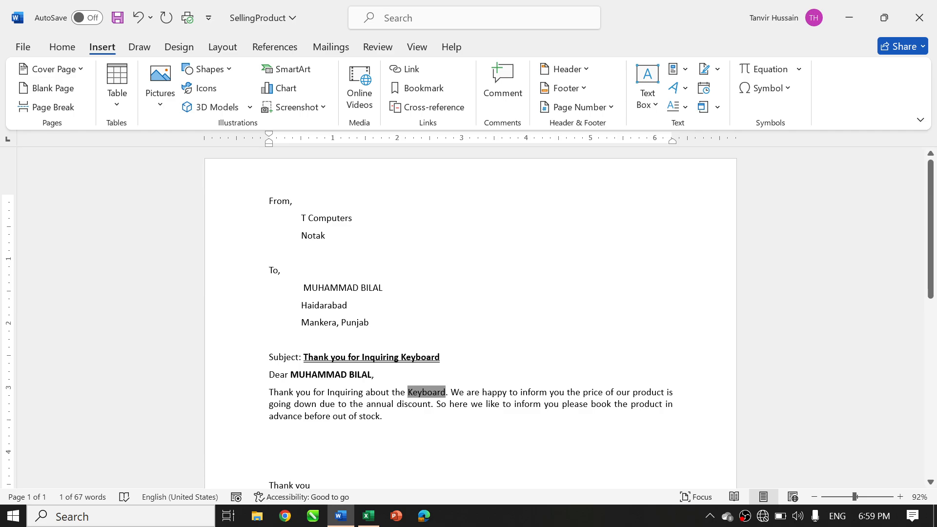
pyautogui.doubleClick(654, 392)
pyautogui.hotkey('ctrl', 'v')
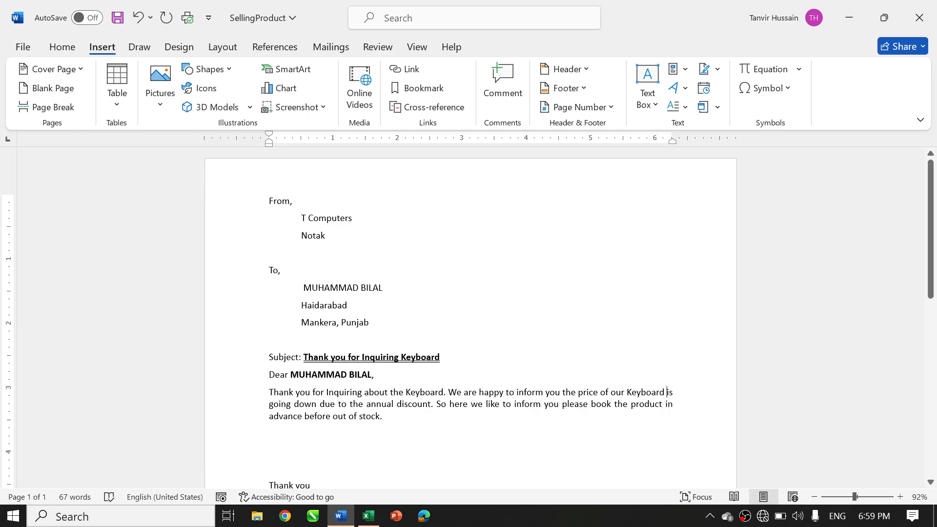
pyautogui.doubleClick(643, 405)
pyautogui.hotkey('ctrl', 'v')
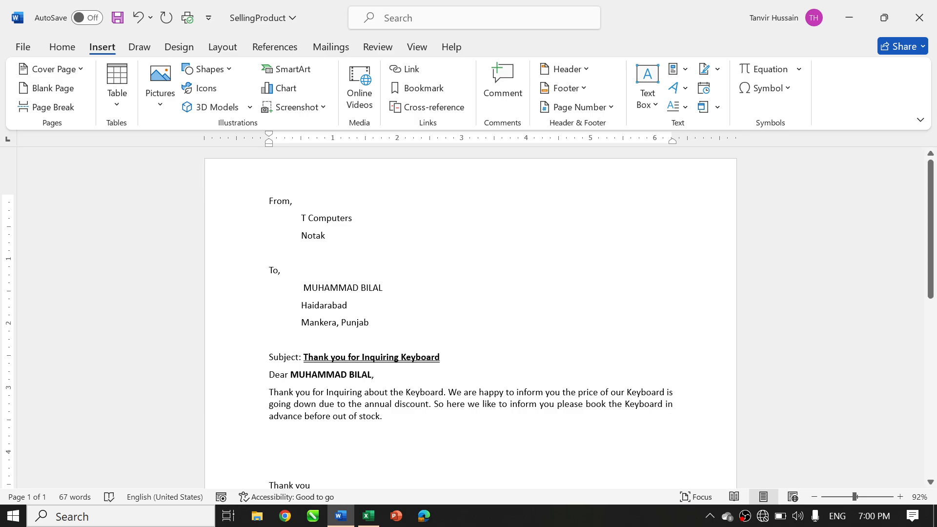
# Finish the merge to individual documents for all records
pyautogui.scroll(-2, 471, 317)
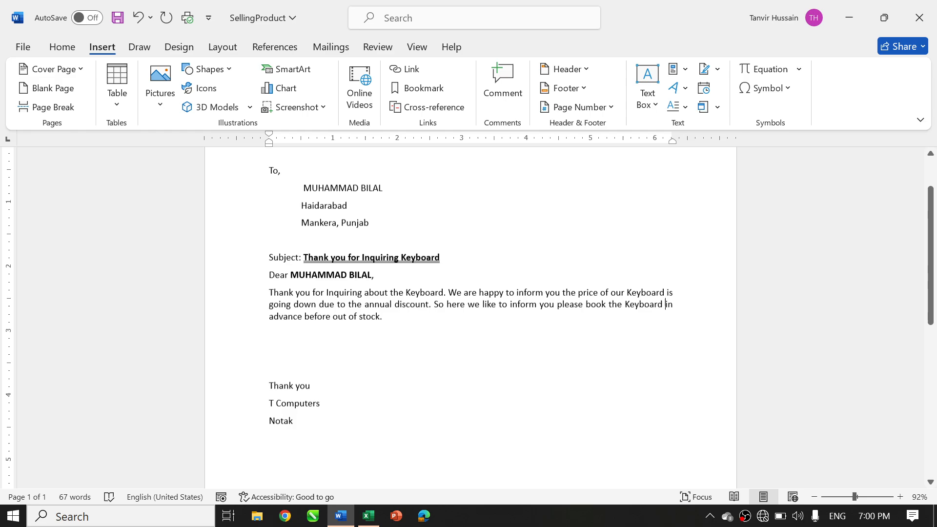
pyautogui.scroll(2, 471, 318)
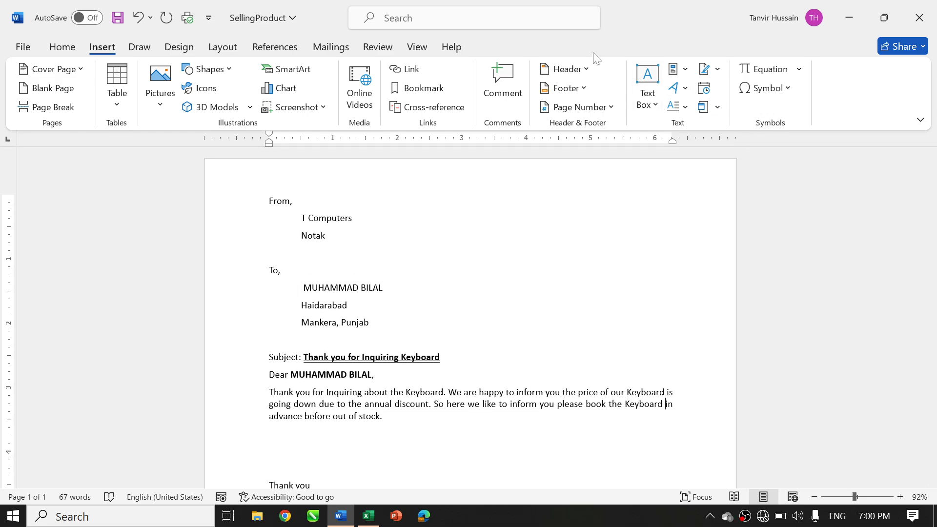
pyautogui.click(350, 51)
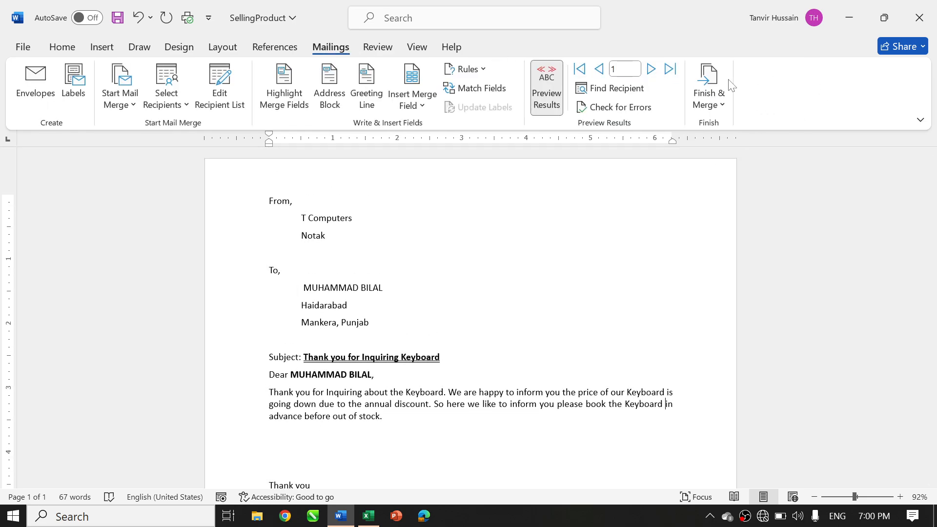
pyautogui.click(715, 78)
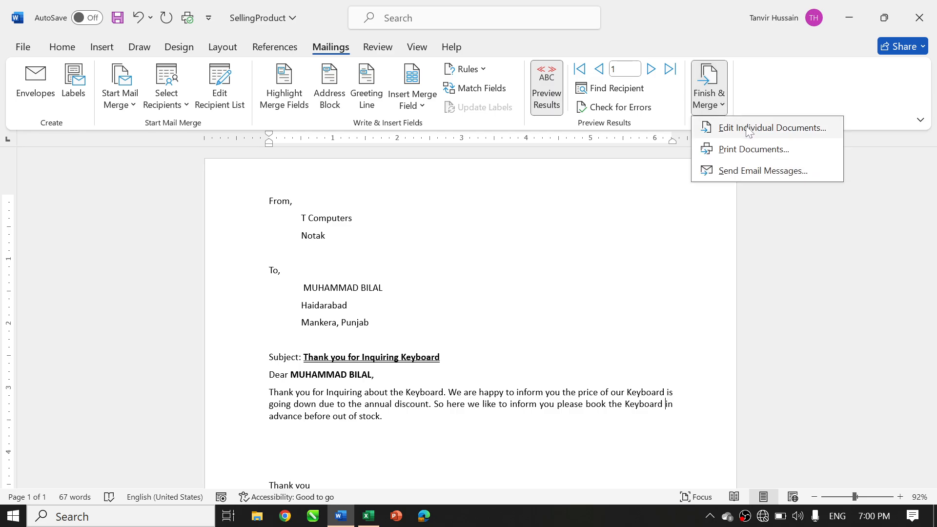
pyautogui.click(746, 128)
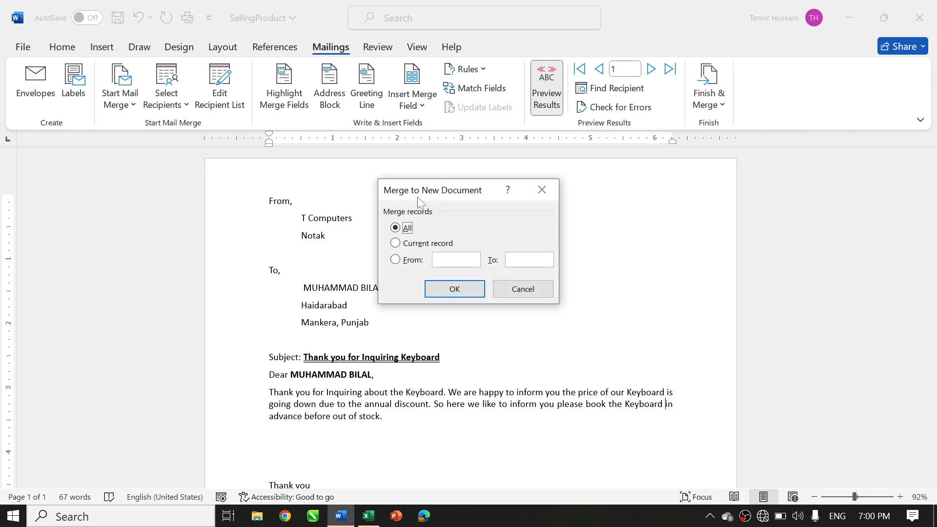
pyautogui.click(472, 291)
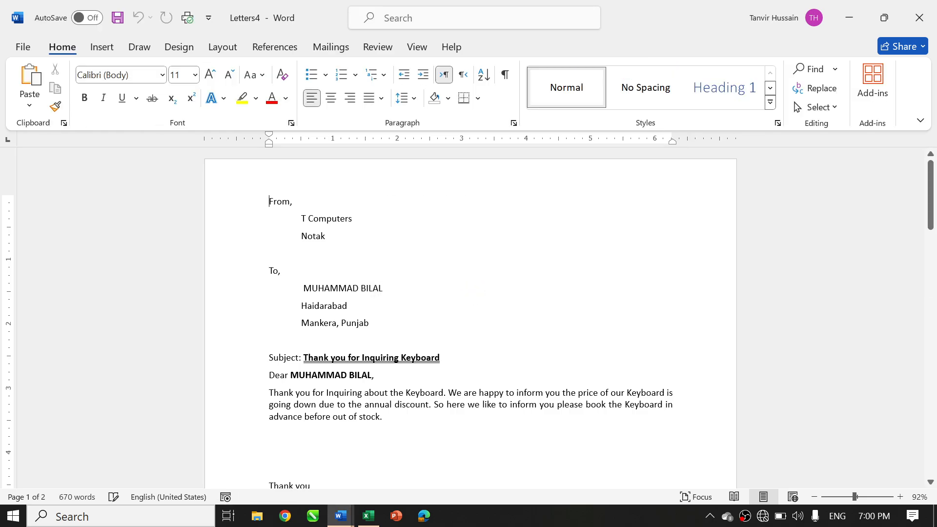
# Check the product name across the merged letters and close the merged document without saving
pyautogui.scroll(-3, 468, 318)
pyautogui.scroll(1, 468, 318)
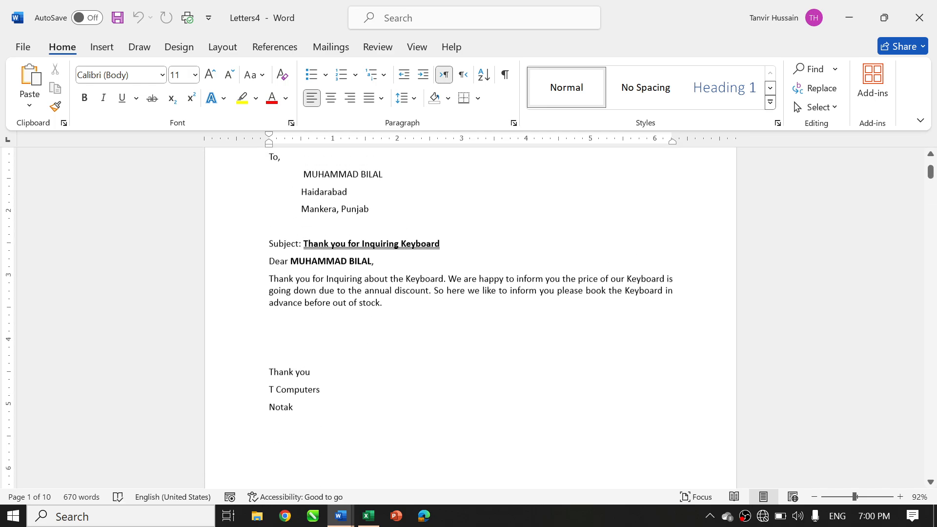
pyautogui.scroll(-8, 468, 318)
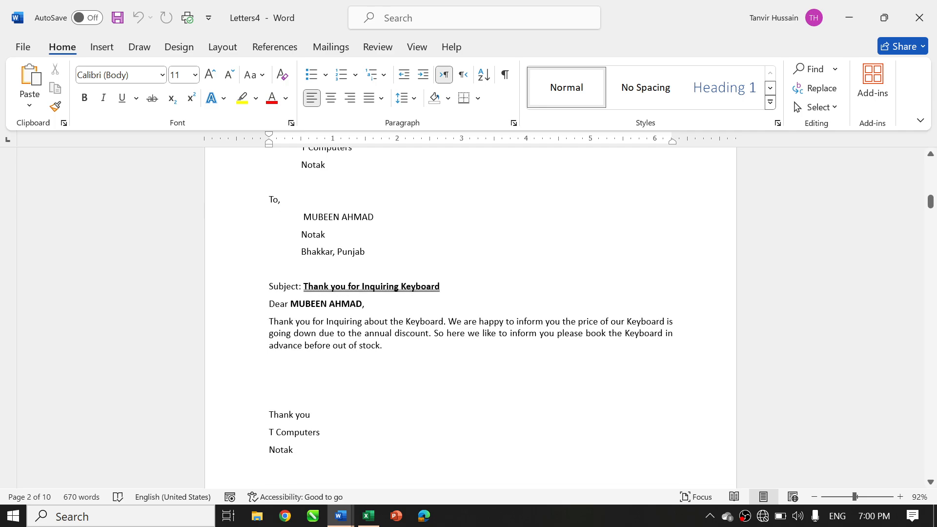
pyautogui.scroll(-10, 471, 317)
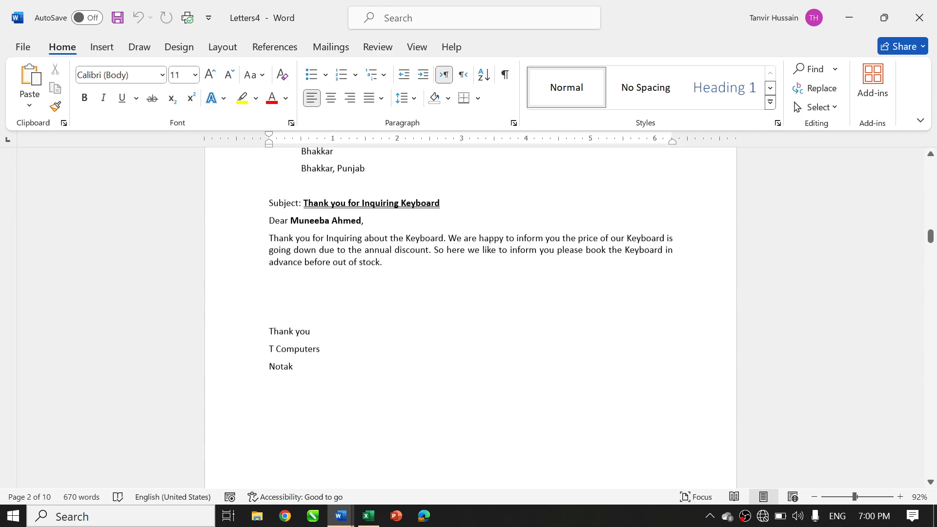
pyautogui.scroll(-1, 470, 317)
pyautogui.scroll(20, 471, 317)
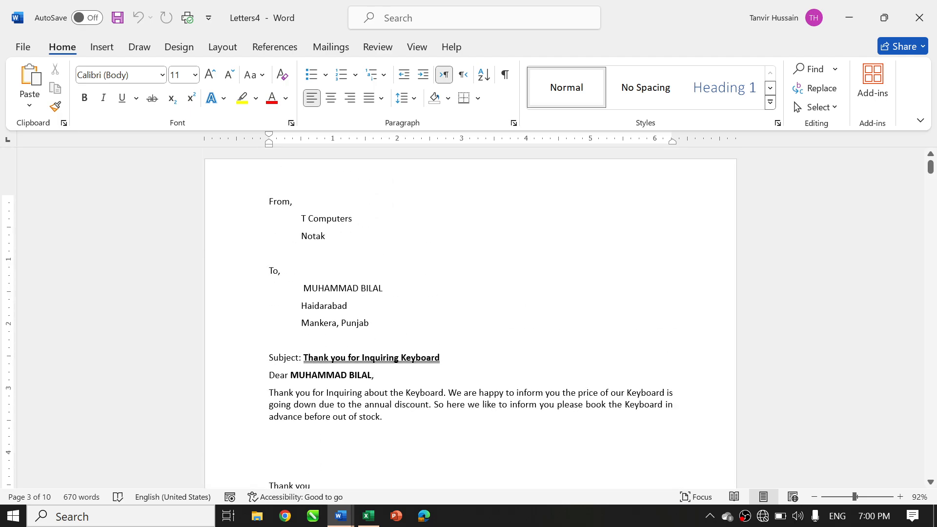
pyautogui.click(919, 18)
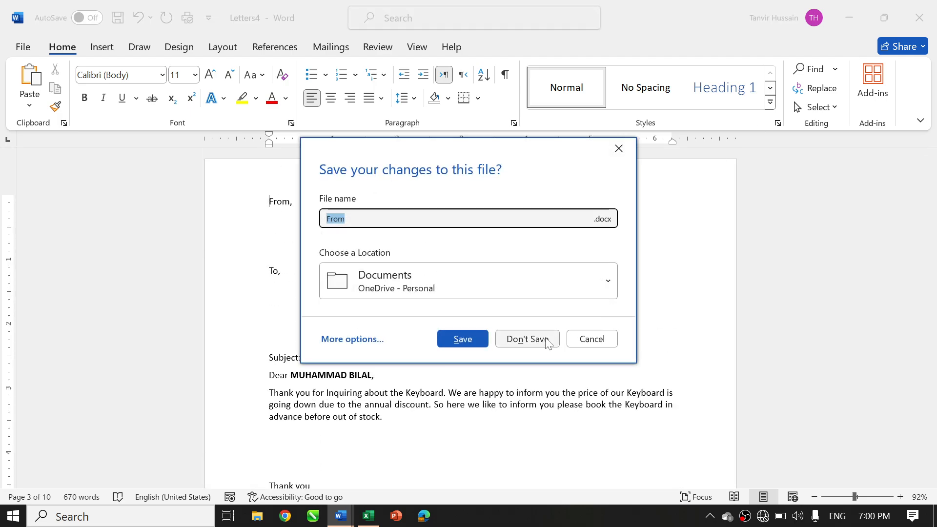
pyautogui.click(527, 339)
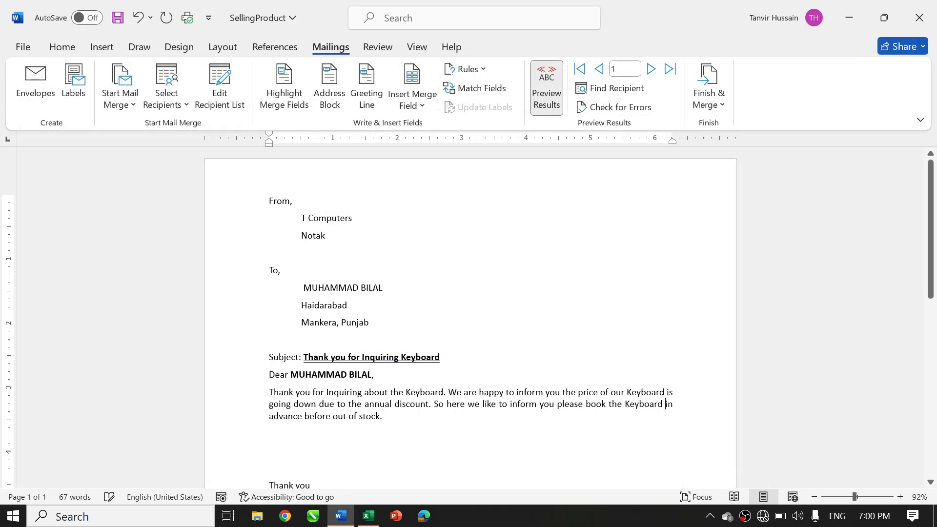
# Turn off the merge results preview and display the field codes throughout the letter
pyautogui.click(546, 94)
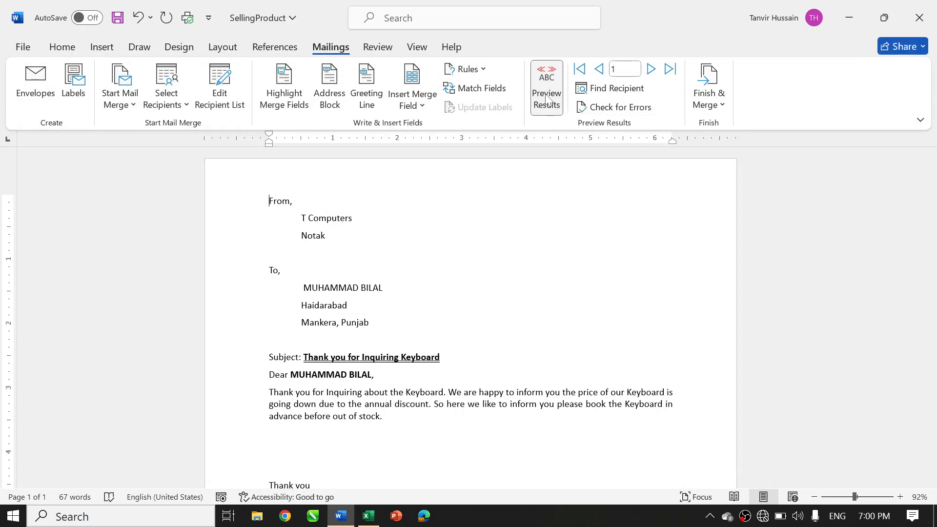
pyautogui.click(546, 99)
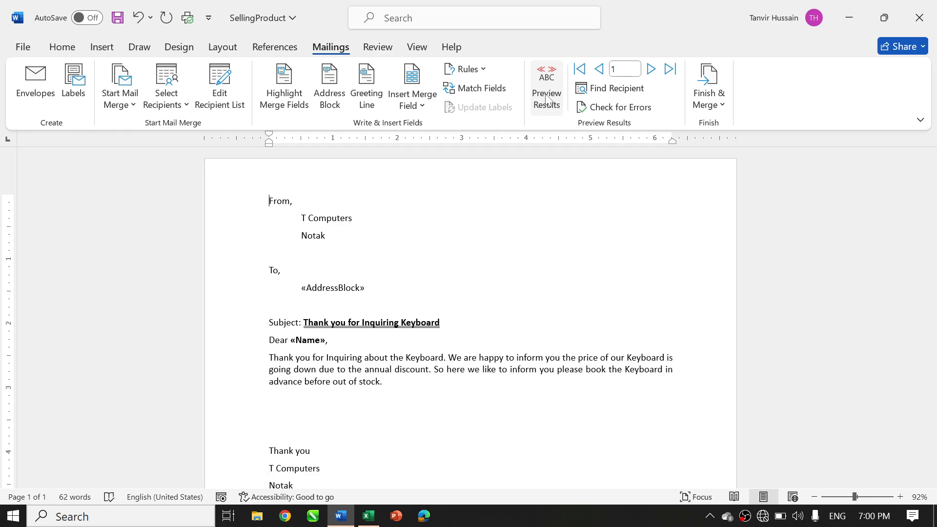
pyautogui.hotkey('alt', 'F9')
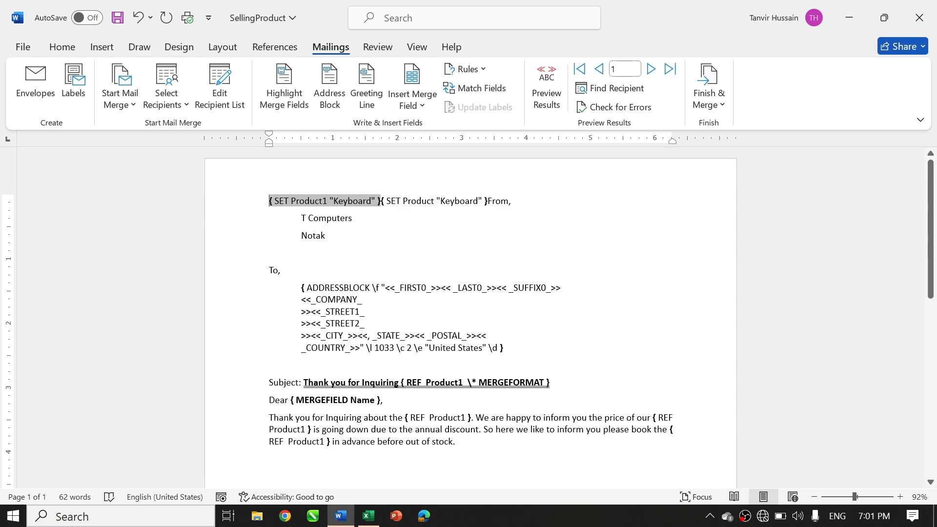
# Delete the extra SET Product "Keyboard" field directly before "From,"
pyautogui.click(488, 201)
pyautogui.press('BackSpace')
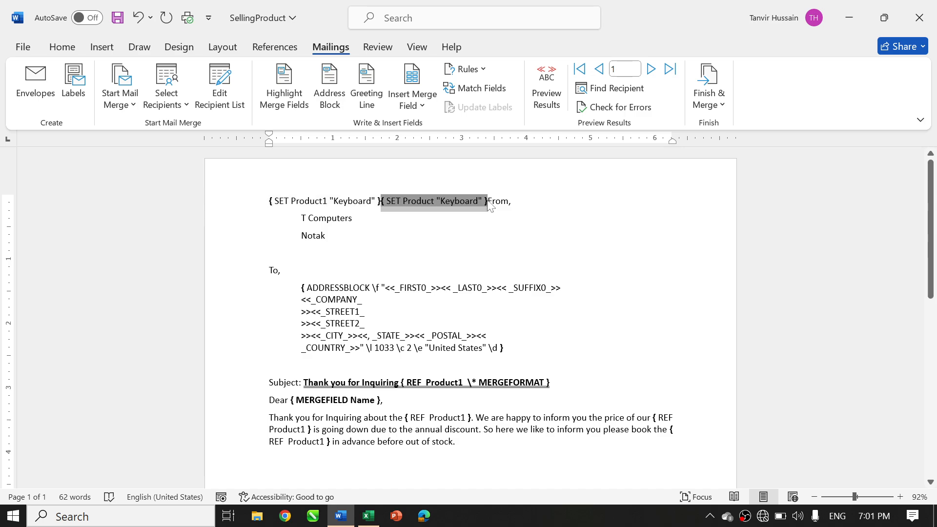
pyautogui.press('BackSpace')
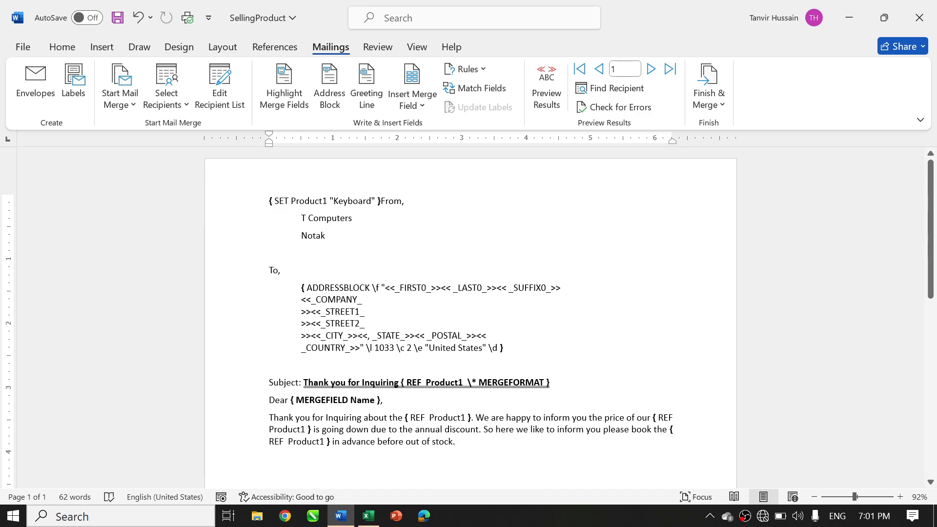
# Set the Product1 value in the SET field before "From," to "LCD" and hide the field codes
pyautogui.doubleClick(349, 201)
pyautogui.click(348, 201)
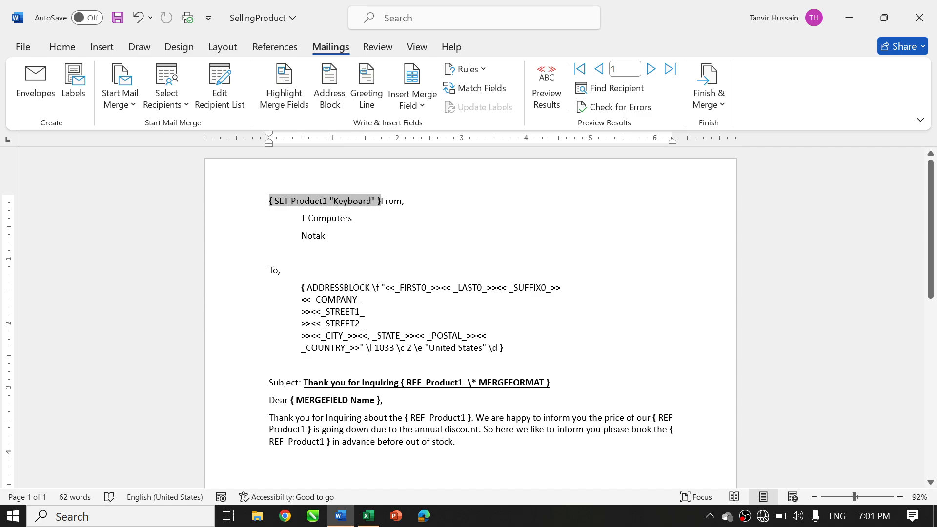
pyautogui.doubleClick(350, 201)
pyautogui.write('LC')
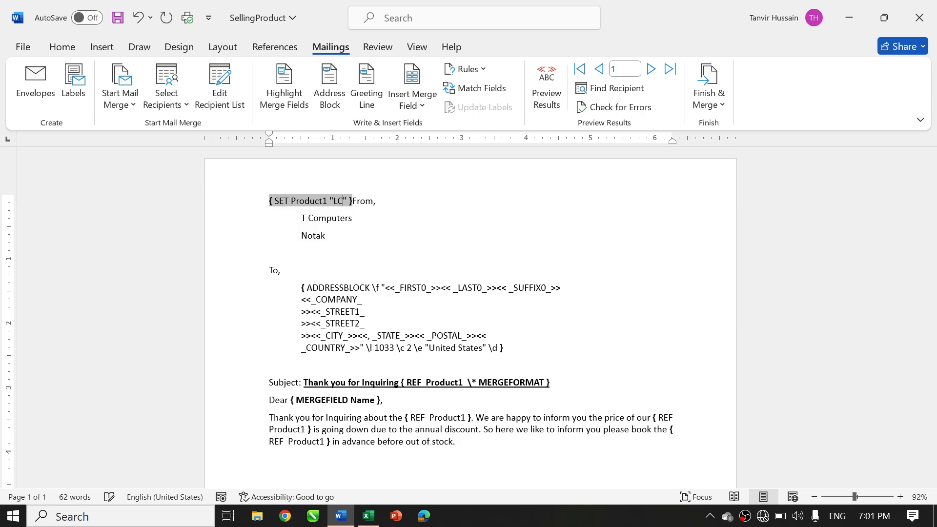
pyautogui.write('D')
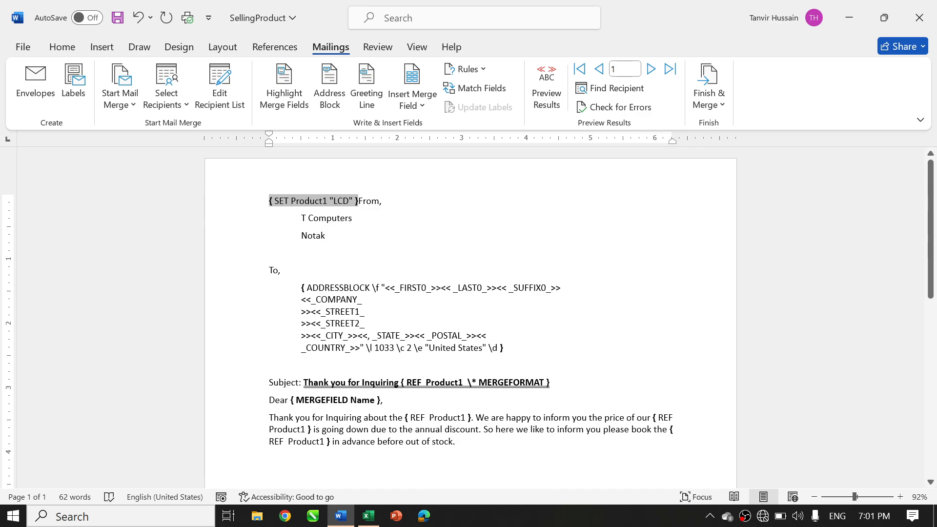
pyautogui.hotkey('alt', 'F9')
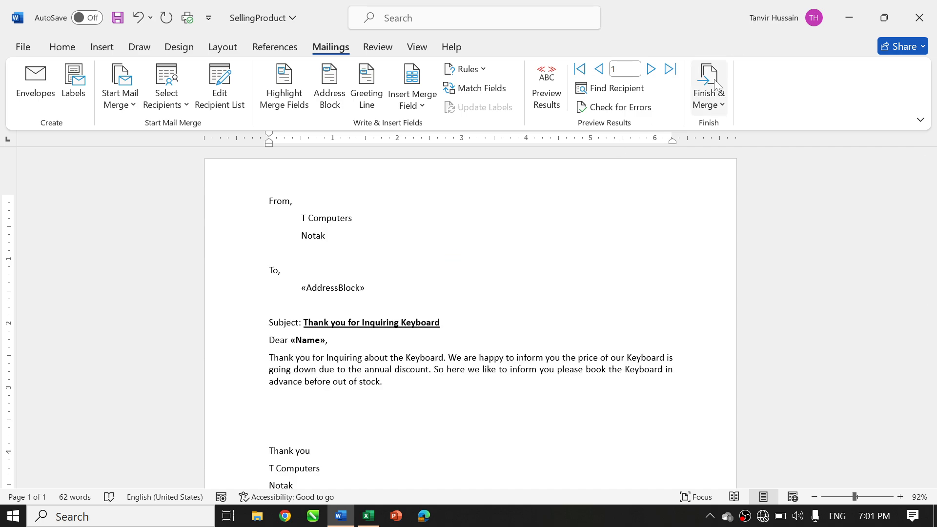
# Merge the LCD letter into individual documents for all records
pyautogui.click(707, 95)
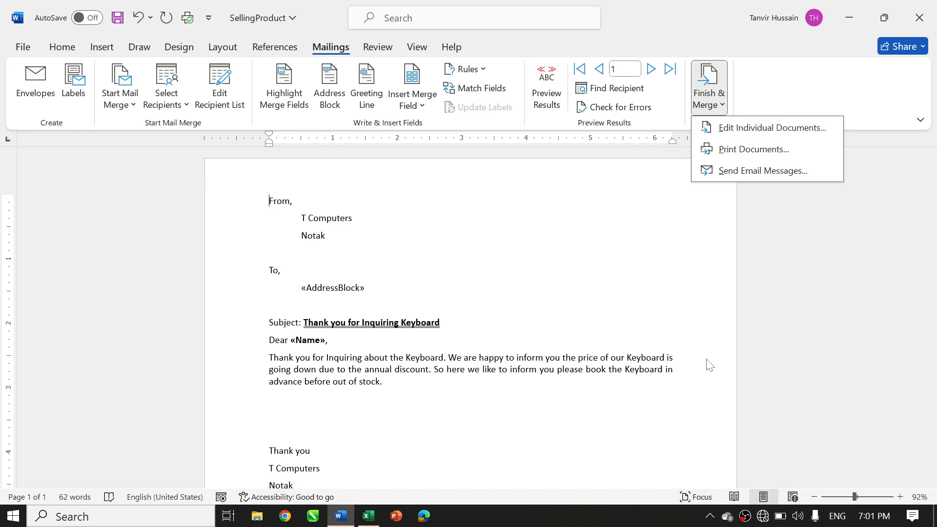
pyautogui.click(737, 131)
pyautogui.click(451, 288)
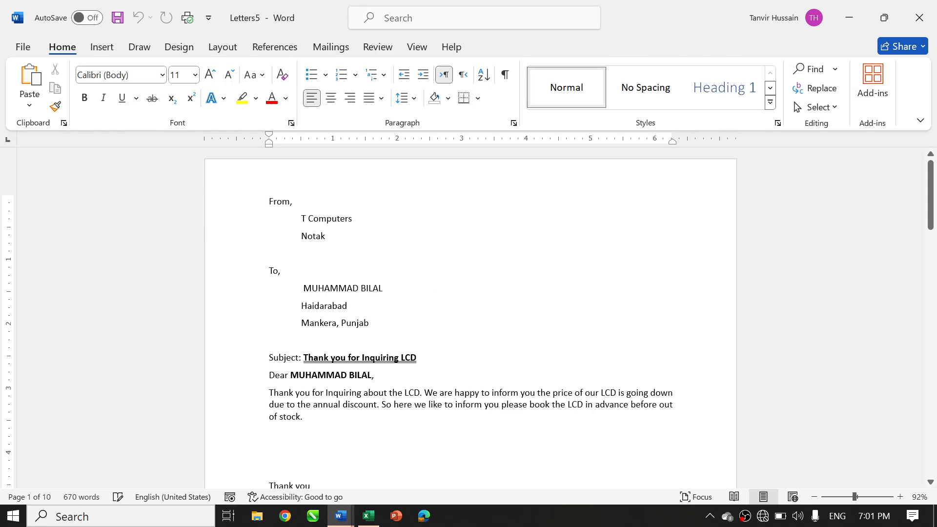
# Check the product name in the merged LCD letters and close the merged document without saving
pyautogui.scroll(-10, 471, 317)
pyautogui.scroll(-6, 471, 318)
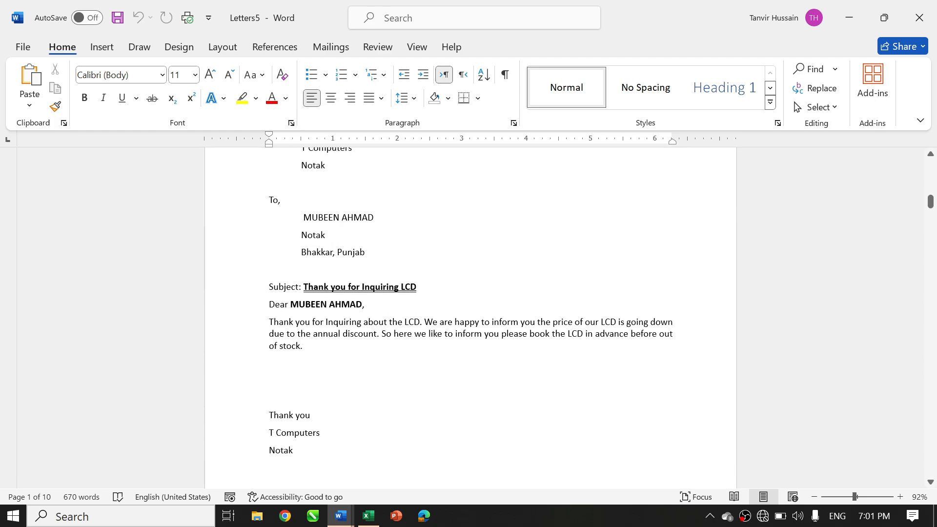
pyautogui.scroll(15, 471, 317)
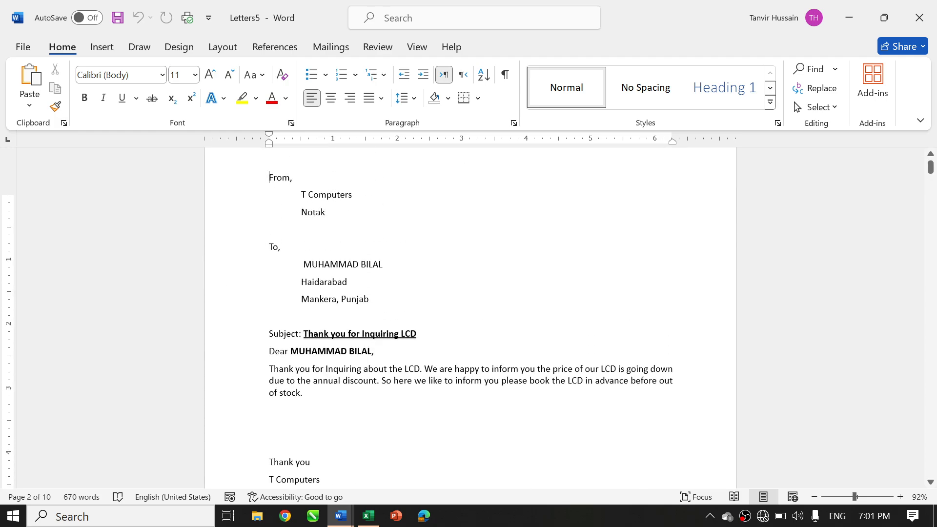
pyautogui.click(919, 18)
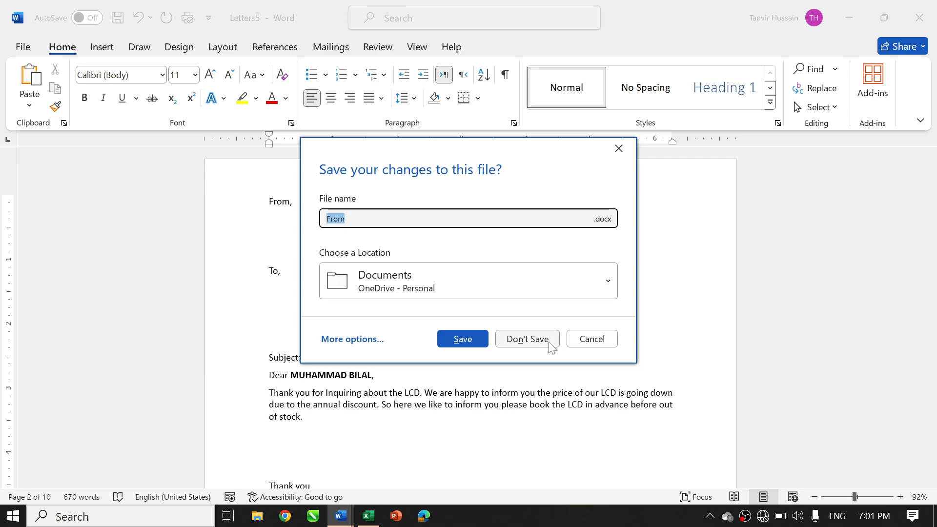
pyautogui.click(550, 345)
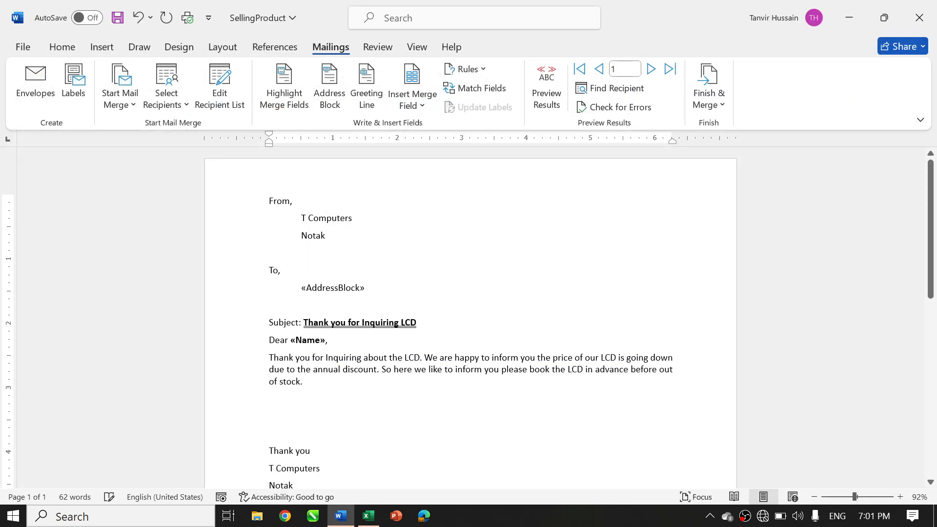
# Display the field codes, change the SET Product1 value to "SSD", and hide the codes again
pyautogui.hotkey('alt', 'F9')
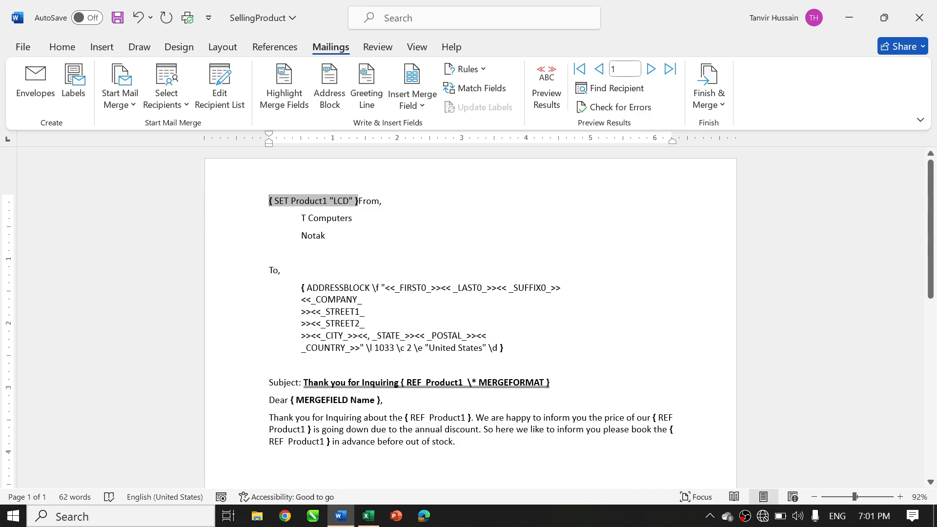
pyautogui.doubleClick(338, 203)
pyautogui.write('SSD')
pyautogui.hotkey('alt', 'F9')
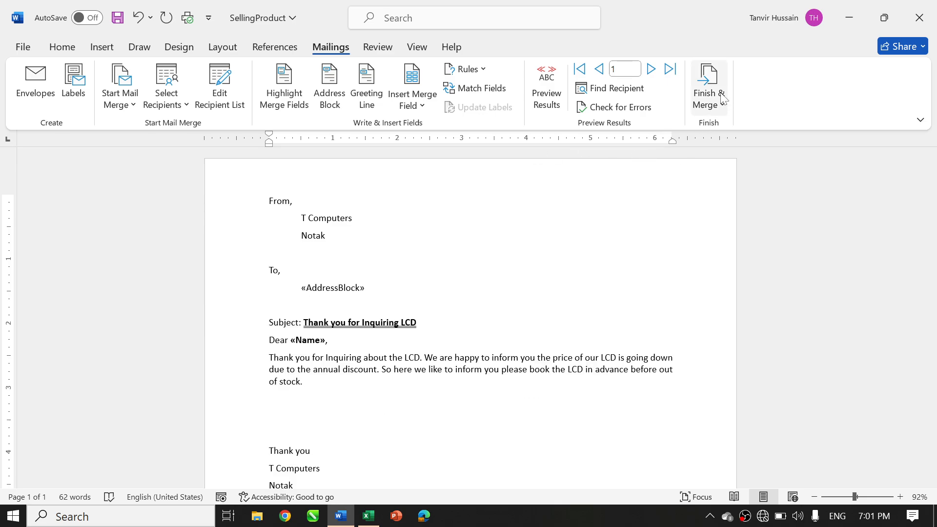
# Merge the SSD letter into individual documents for all records
pyautogui.click(723, 103)
pyautogui.click(725, 126)
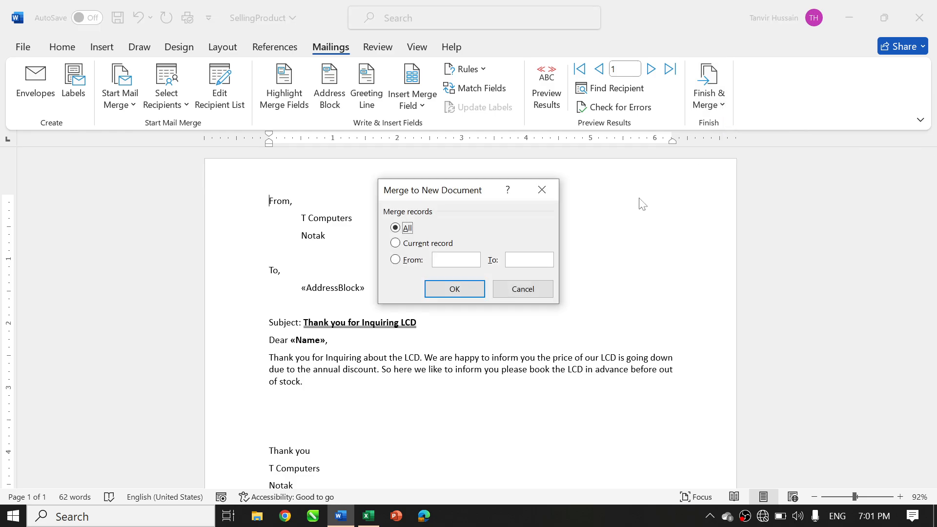
pyautogui.click(465, 287)
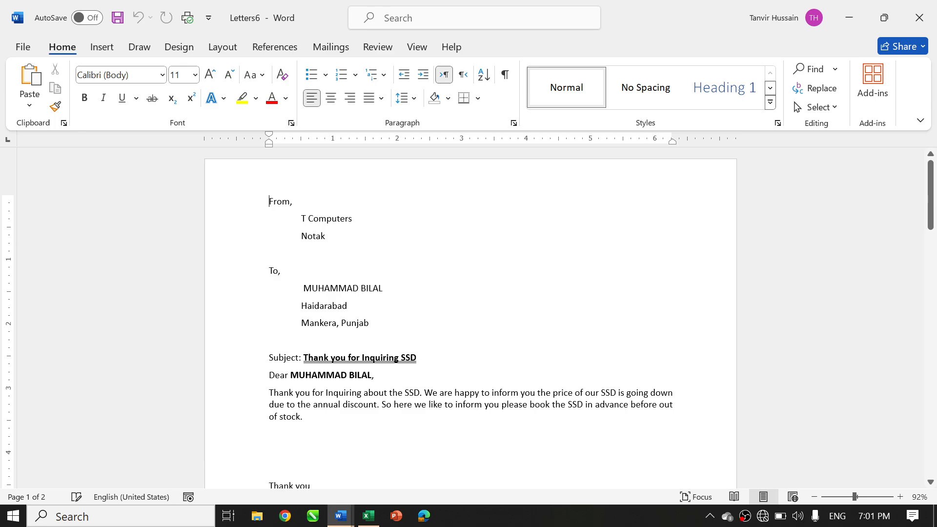
# Look through the merged SSD letters and close the merged document without saving
pyautogui.scroll(-14, 471, 318)
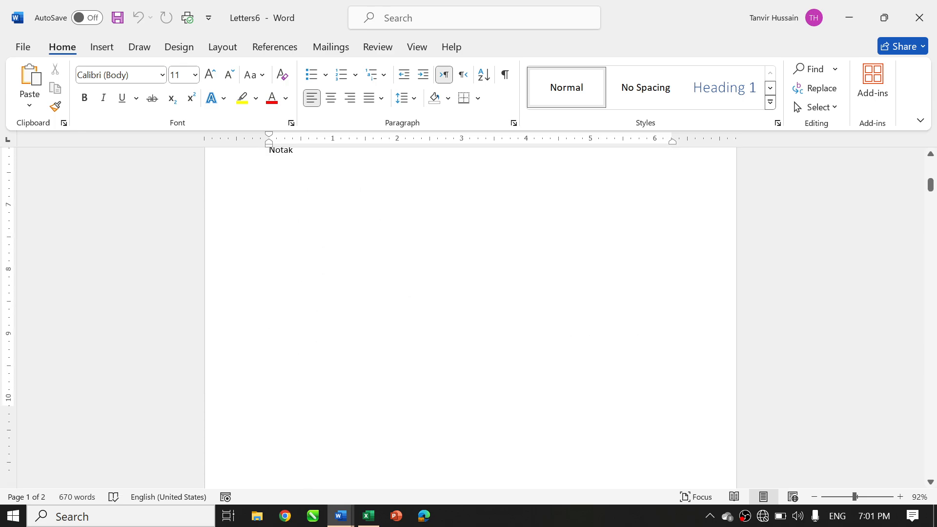
pyautogui.scroll(-4, 470, 318)
pyautogui.scroll(17, 470, 318)
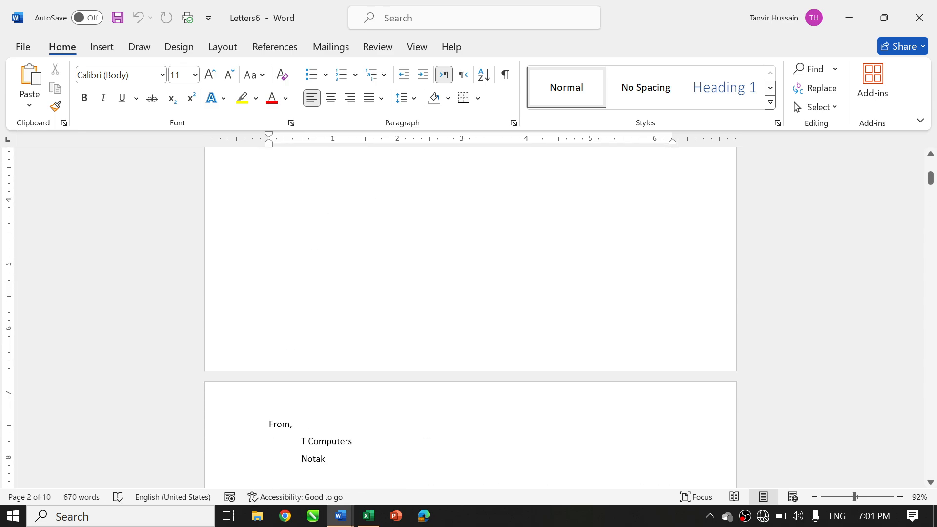
pyautogui.click(919, 17)
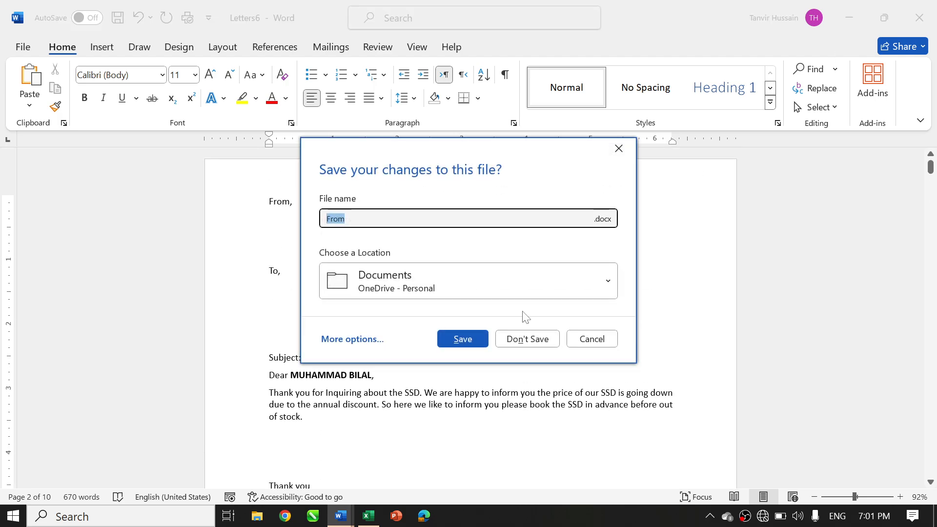
pyautogui.click(535, 338)
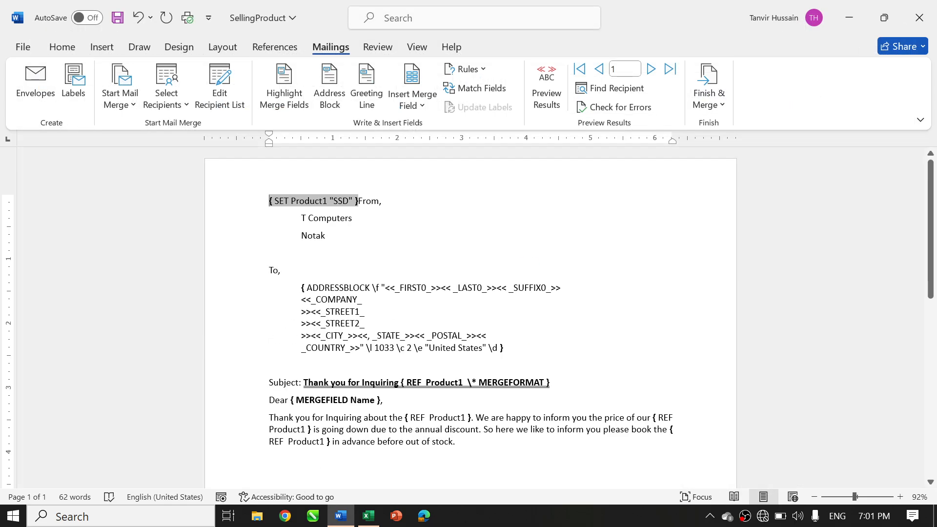
# Hide the field codes and show the letter with the recipient data filled in
pyautogui.hotkey('alt', 'F9')
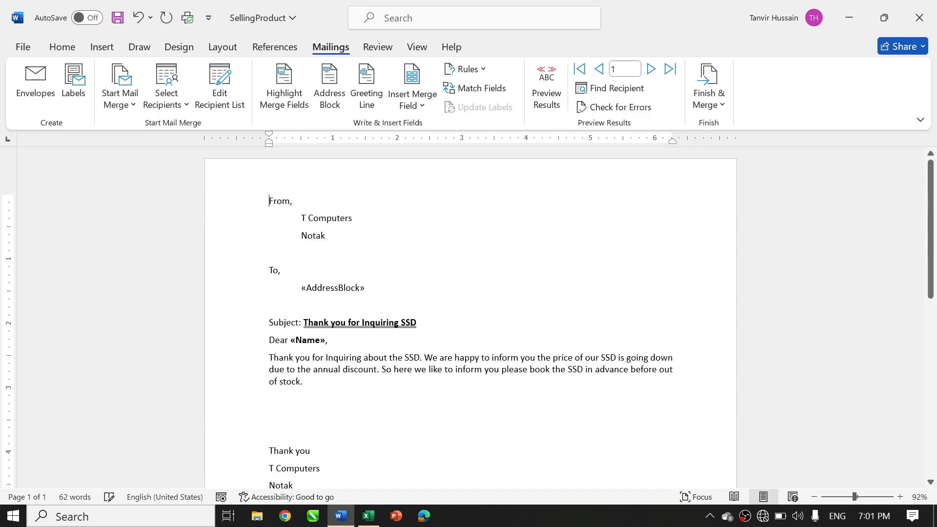
pyautogui.hotkey('ctrl', 'z')
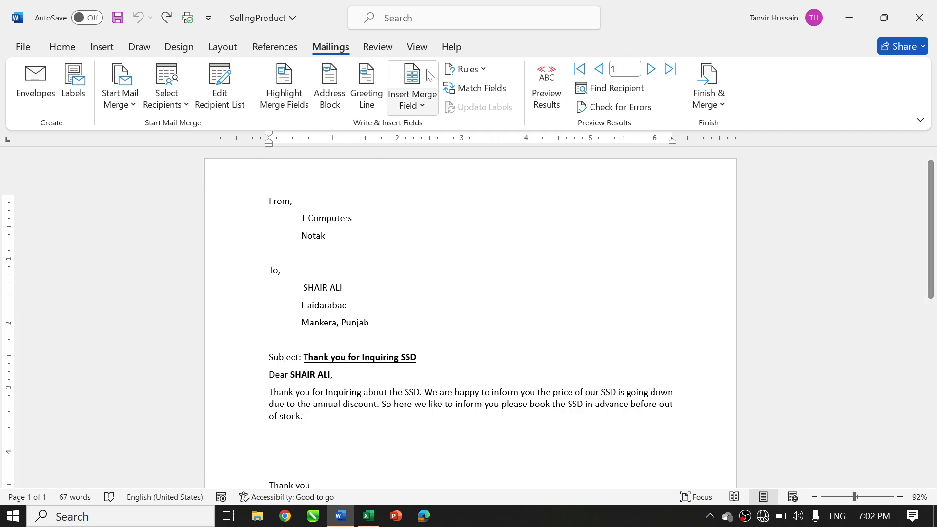
# Insert an Ask rule before "From," with bookmark Item, prompt "Write item name" and Ask once enabled, and dismiss its prompt
pyautogui.click(466, 68)
pyautogui.click(481, 91)
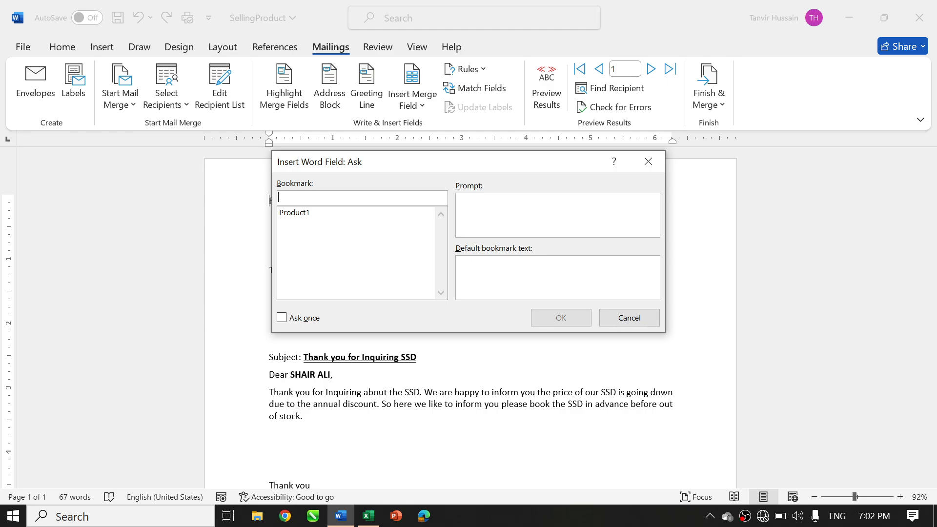
pyautogui.write('Item')
pyautogui.press('Tab')
pyautogui.write('Write item name')
pyautogui.press('BackSpace')
pyautogui.press('BackSpace')
pyautogui.write('me')
pyautogui.click(294, 322)
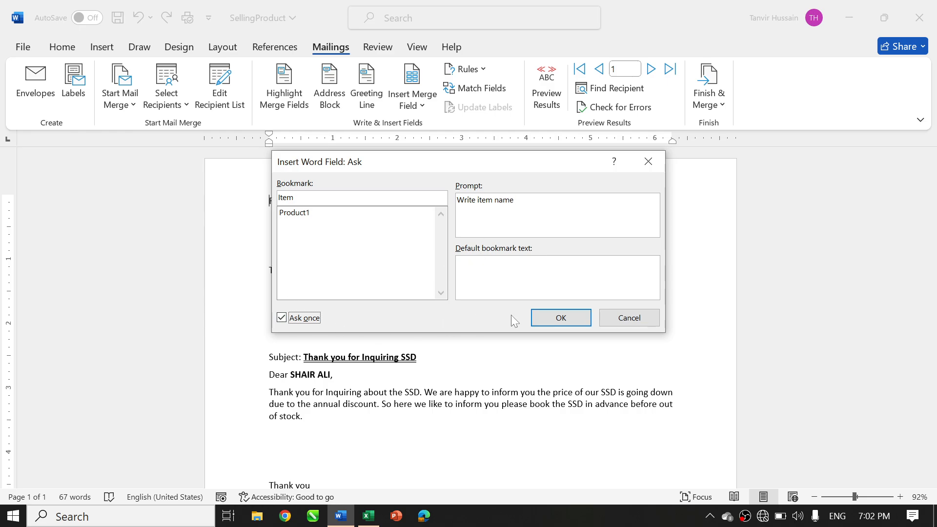
pyautogui.click(551, 318)
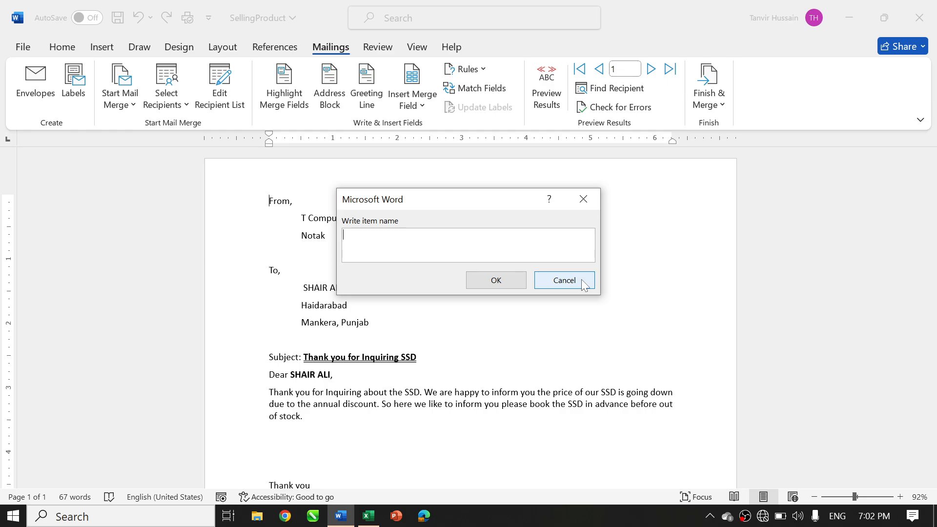
pyautogui.click(565, 280)
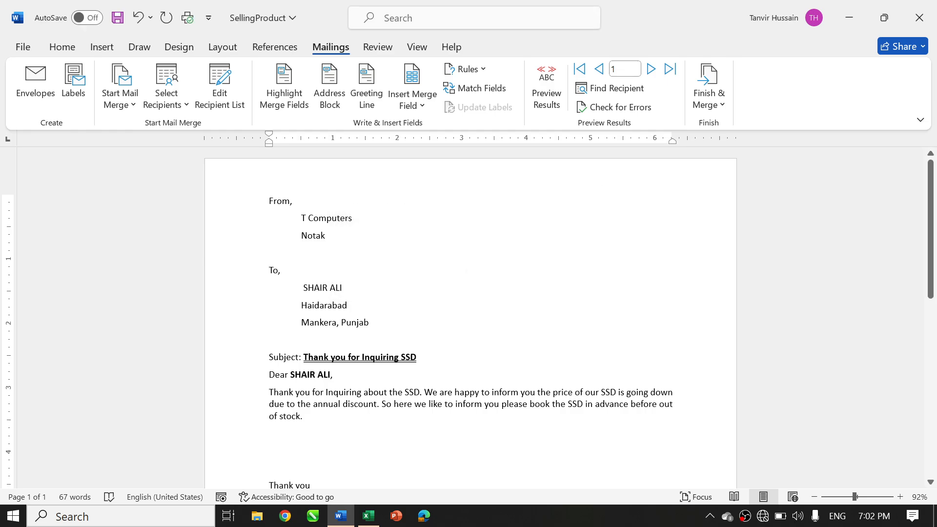
# Replace "SSD" in the subject line with a field containing the bookmark name item
pyautogui.scroll(-3, 470, 318)
pyautogui.doubleClick(406, 269)
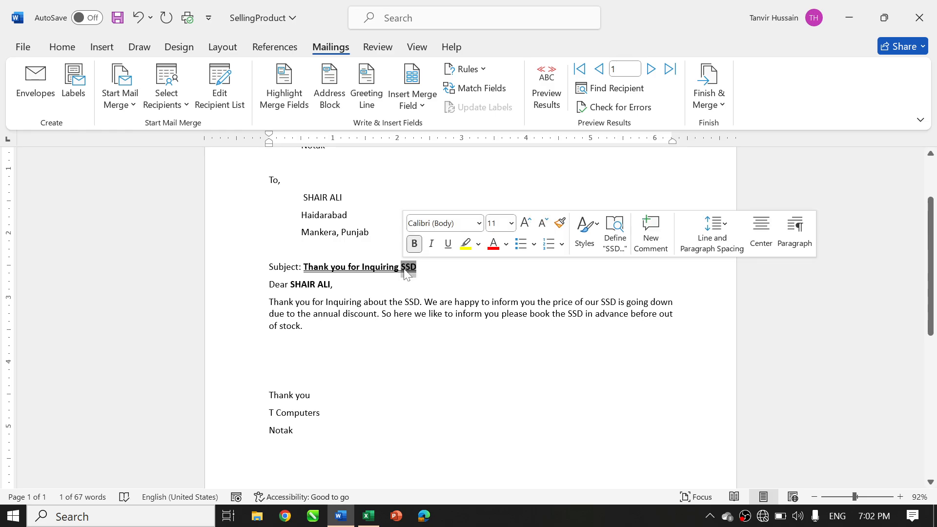
pyautogui.press('Delete')
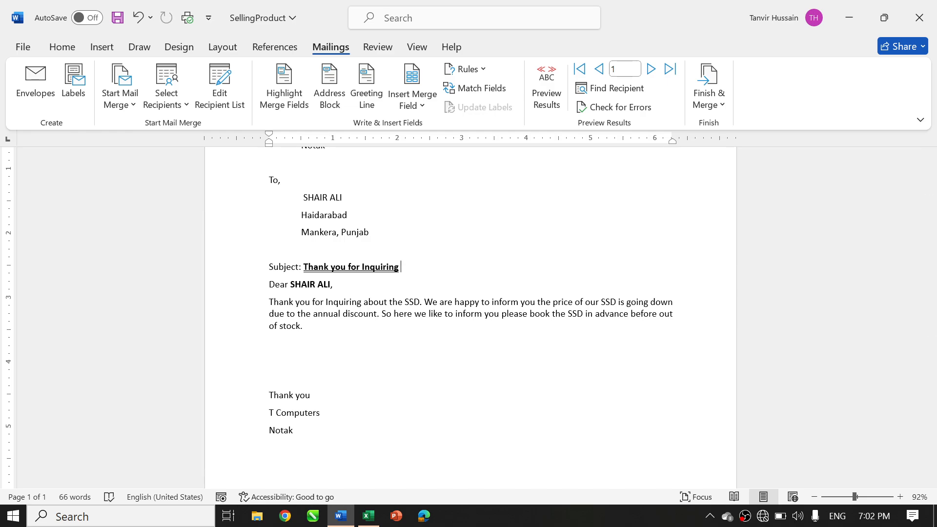
pyautogui.hotkey('ctrl', 'F9')
pyautogui.write('item')
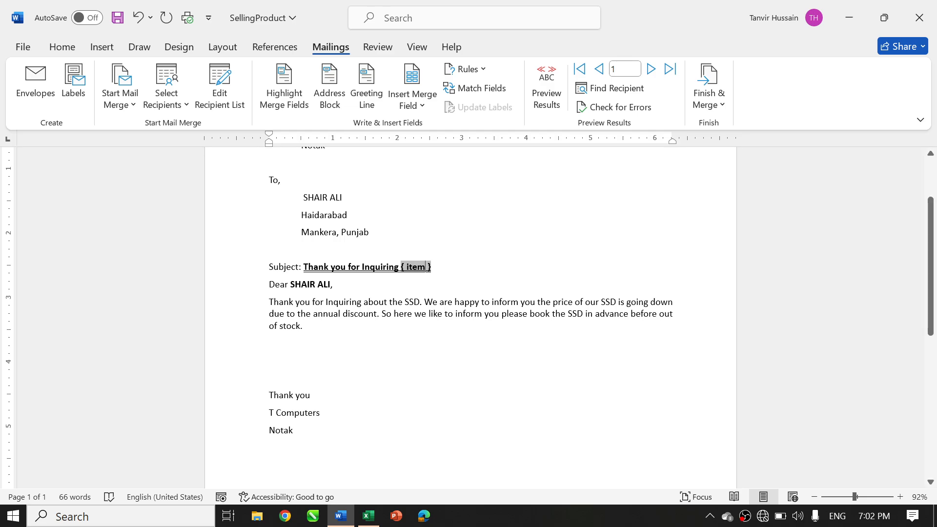
# Replace "SSD" after "Thank you for Inquiring about the" with an { item } field
pyautogui.doubleClick(413, 302)
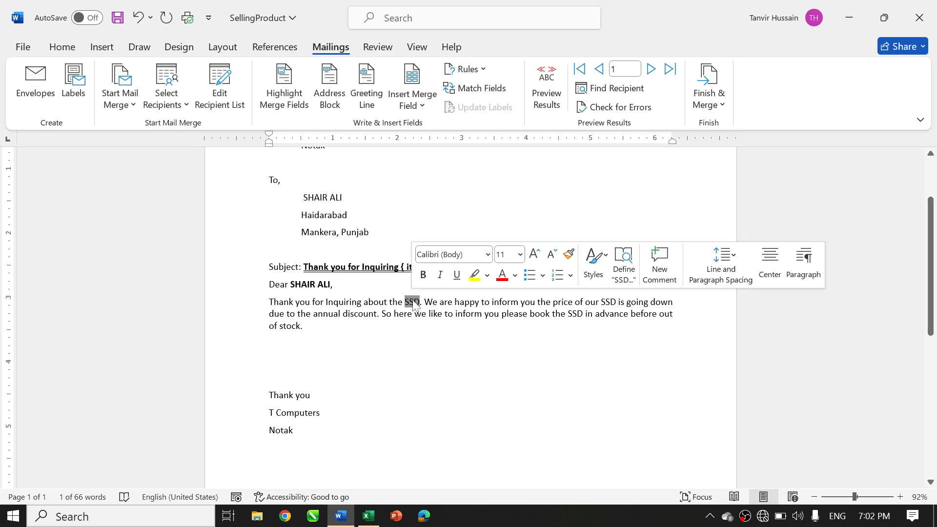
pyautogui.press('BackSpace')
pyautogui.hotkey('ctrl', 'F9')
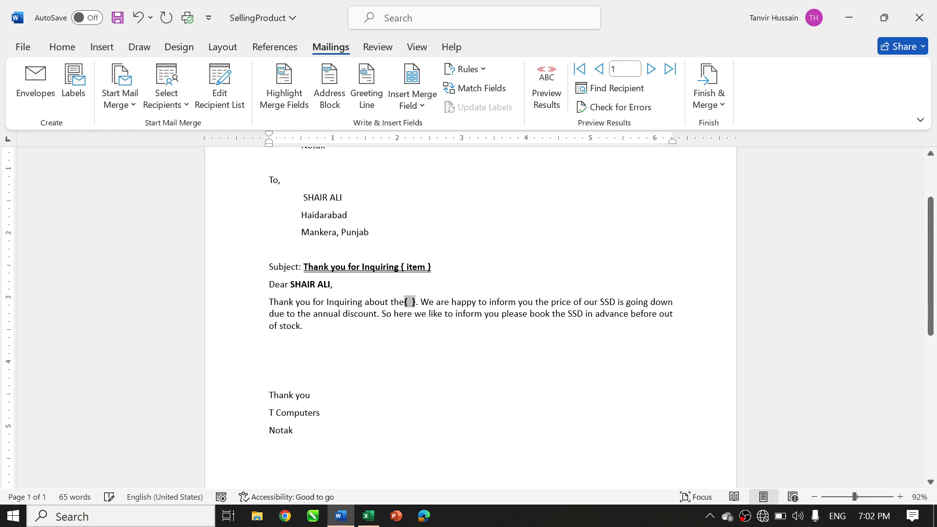
pyautogui.write('item')
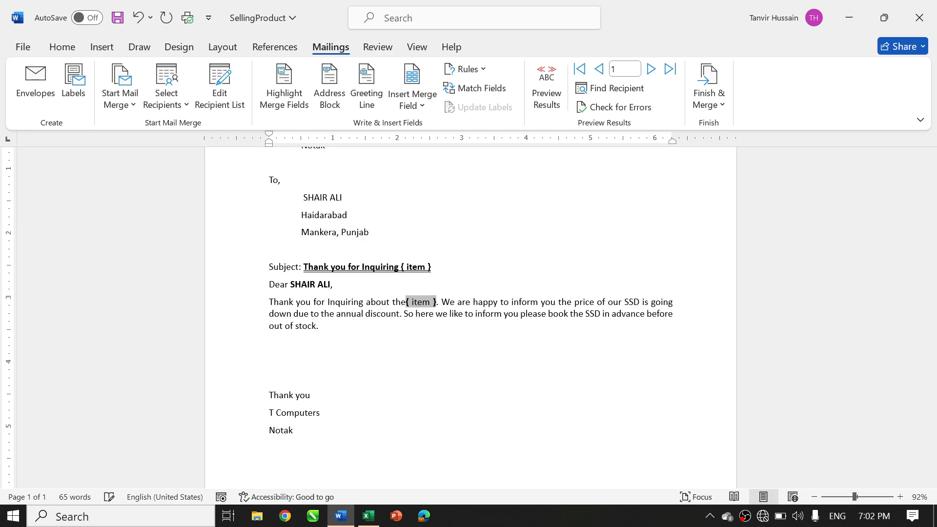
# Replace "SSD" after "please book the" with an { item } field
pyautogui.doubleClick(593, 314)
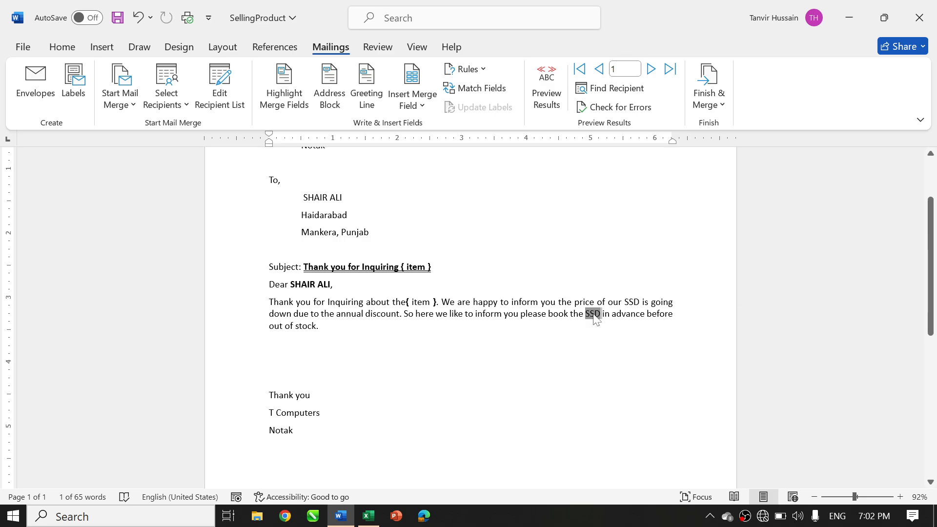
pyautogui.press('Delete')
pyautogui.hotkey('ctrl', 'F9')
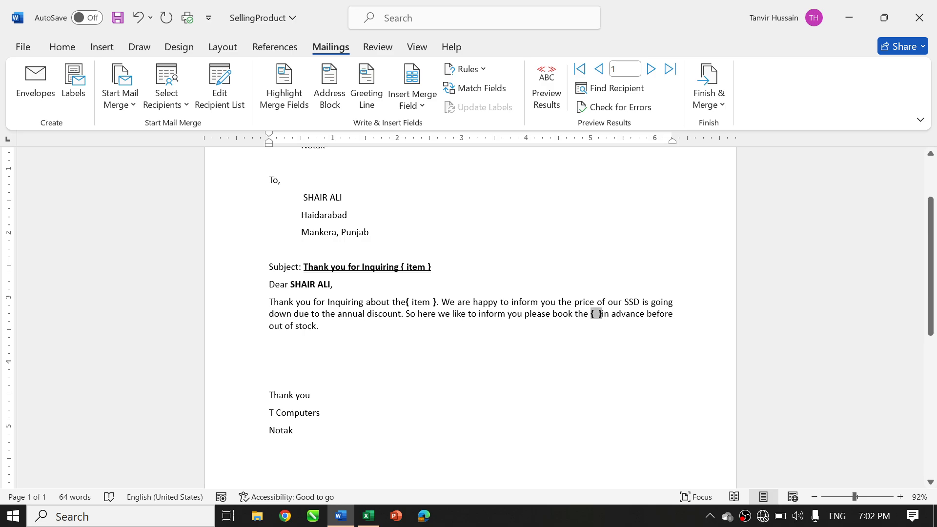
pyautogui.write('item')
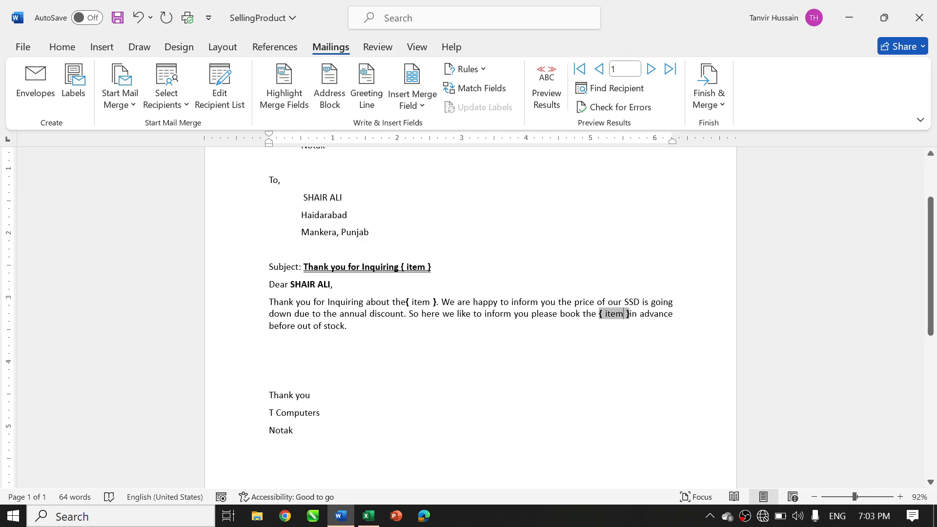
# Replace "SSD" after "the price of our" with a pasted { item } field
pyautogui.doubleClick(631, 301)
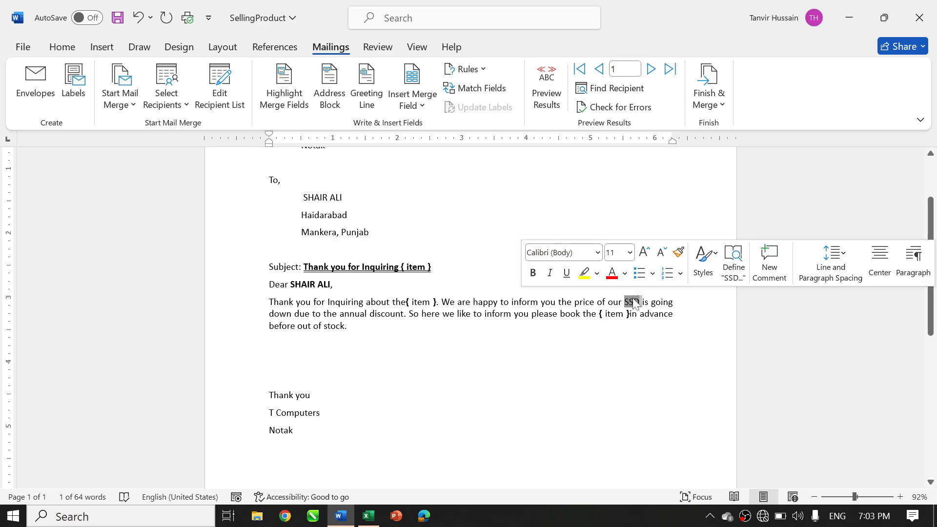
pyautogui.press('Delete')
pyautogui.write('{ item }')
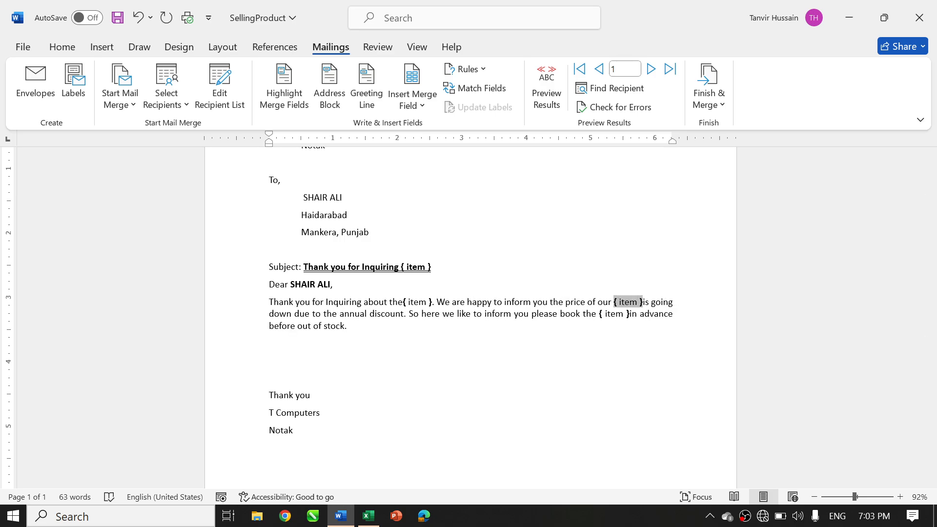
# Add the missing spaces around the { item } fields in the body paragraph and turn off the merge results preview
pyautogui.press('Right')
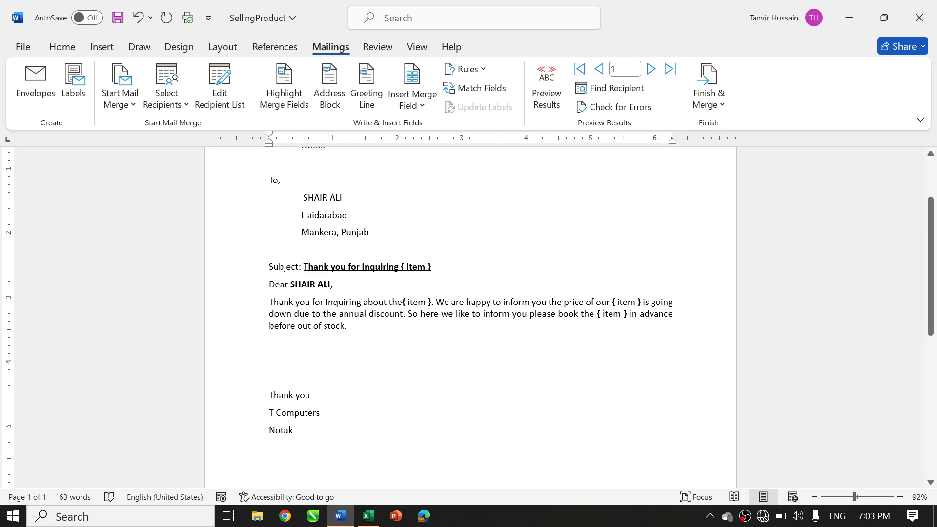
pyautogui.click(402, 303)
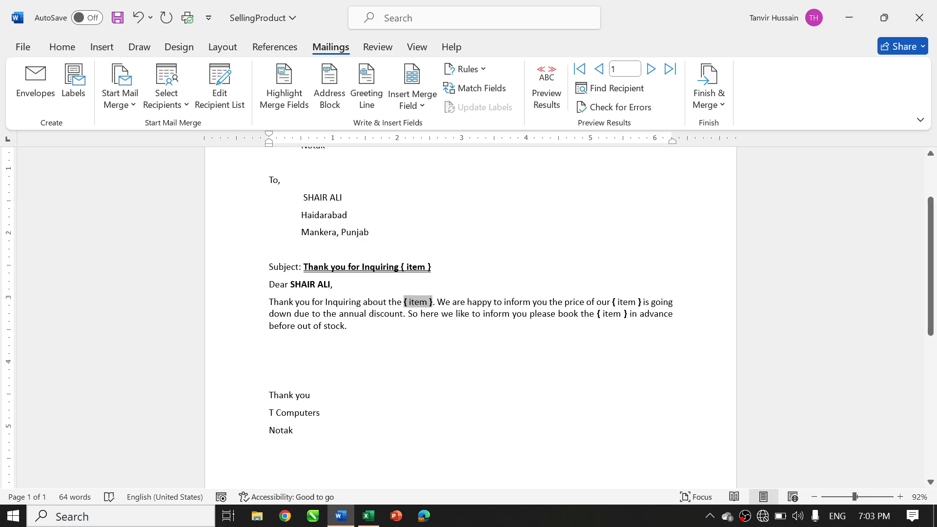
pyautogui.click(408, 374)
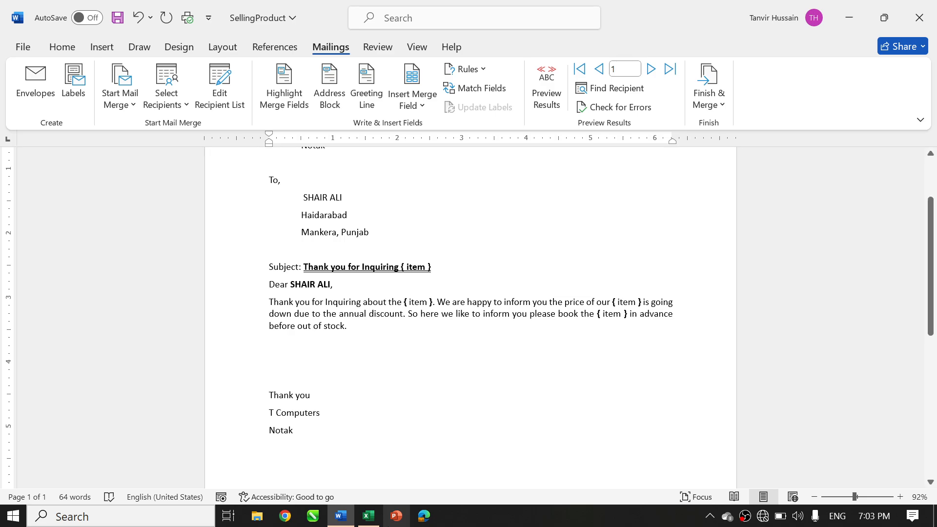
pyautogui.click(547, 84)
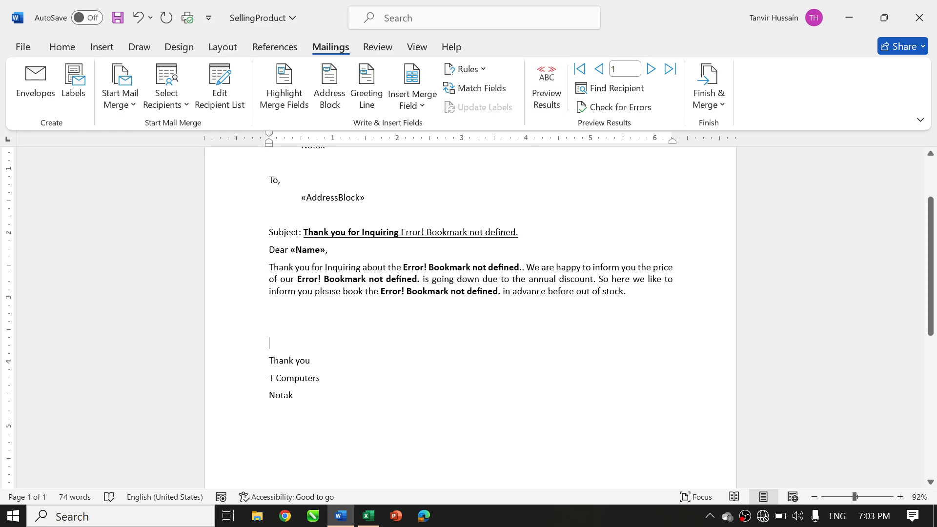
# Merge all records into a new document of individual letters, answering the item name prompt with Mouse
pyautogui.scroll(3, 665, 157)
pyautogui.click(720, 105)
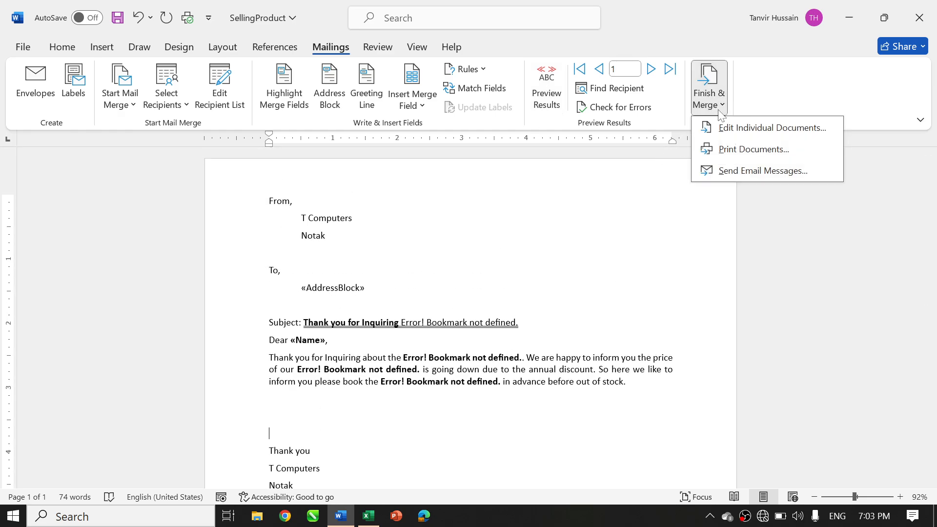
pyautogui.click(725, 127)
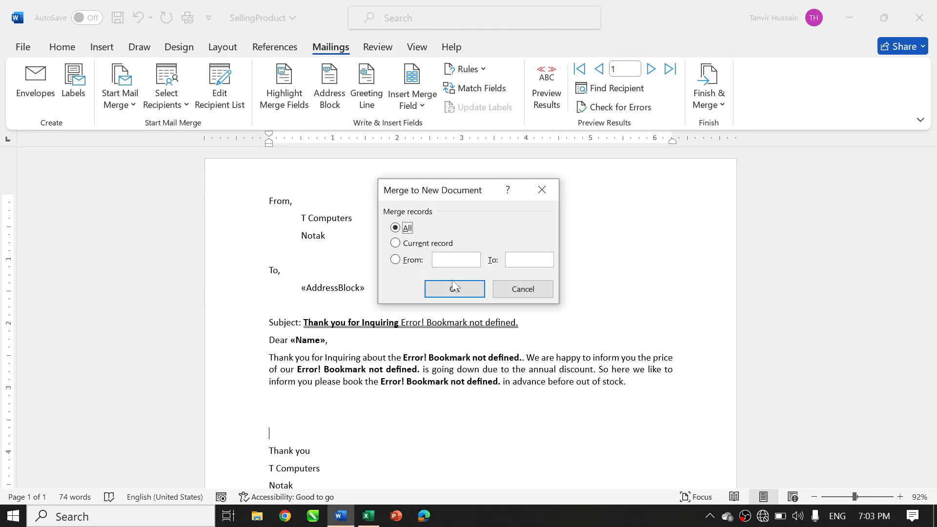
pyautogui.click(453, 288)
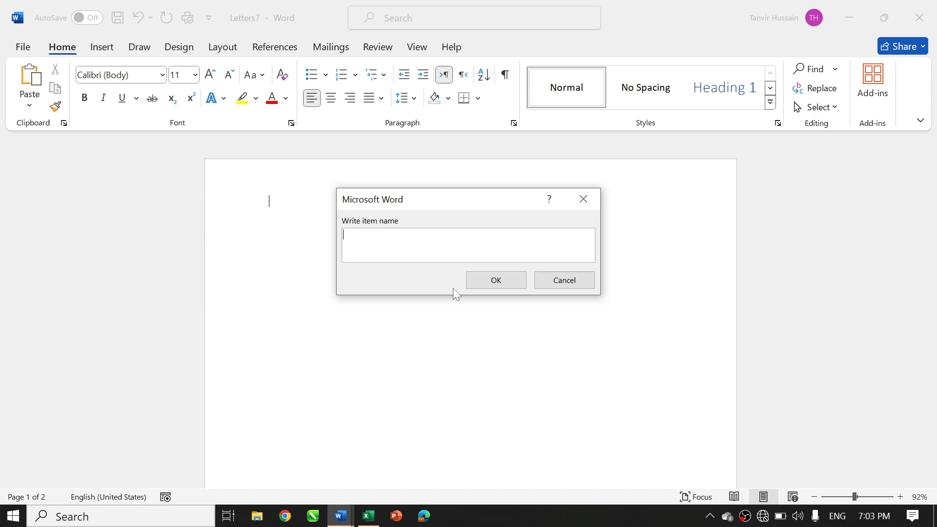
pyautogui.write('Mouse')
pyautogui.click(507, 282)
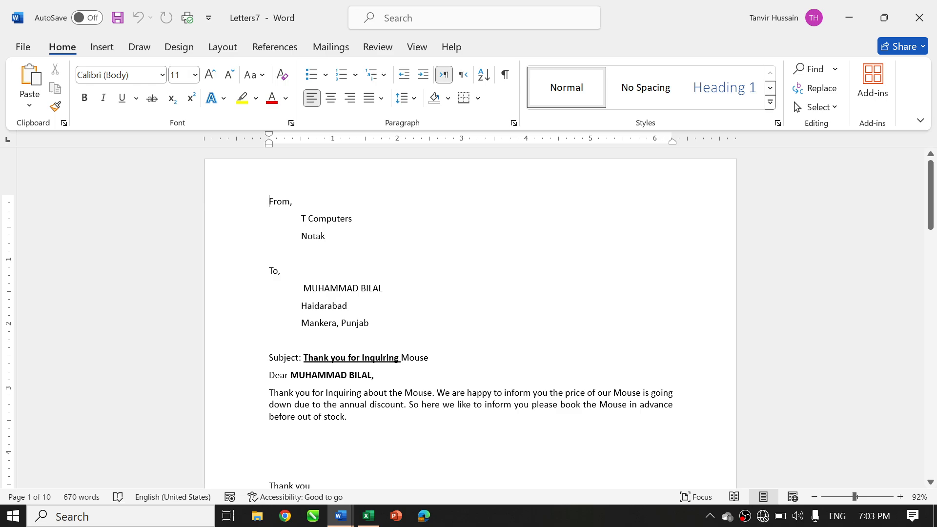
# Check the item name in the merged Mouse letters and close the merged document without saving
pyautogui.scroll(-15, 468, 318)
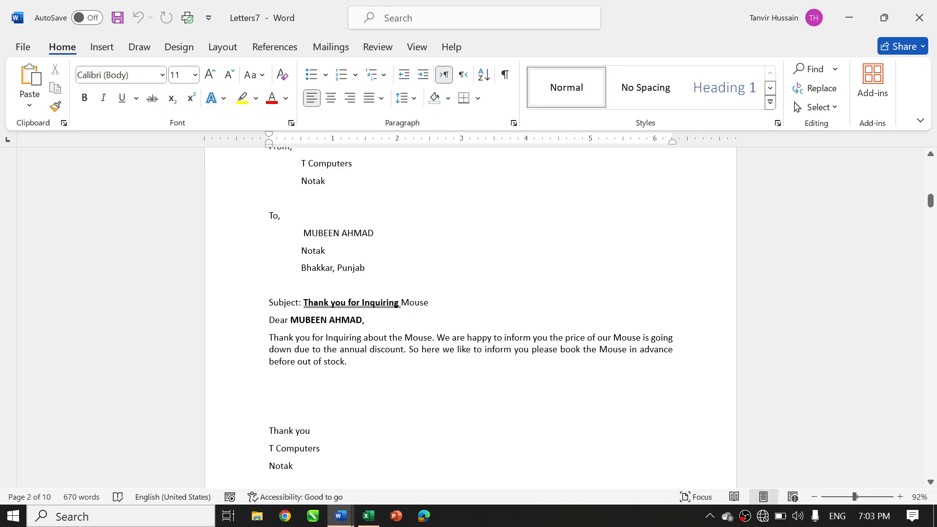
pyautogui.hotkey('ctrl', 'Home')
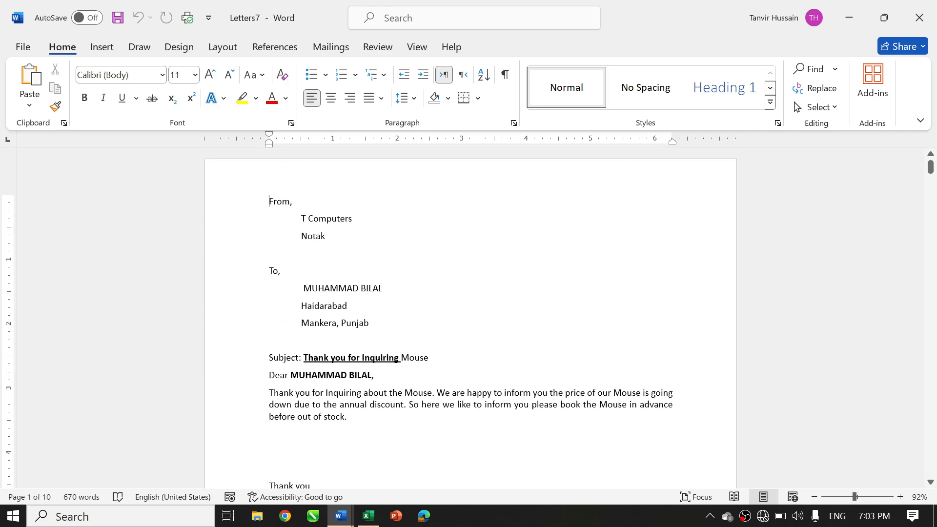
pyautogui.click(936, 3)
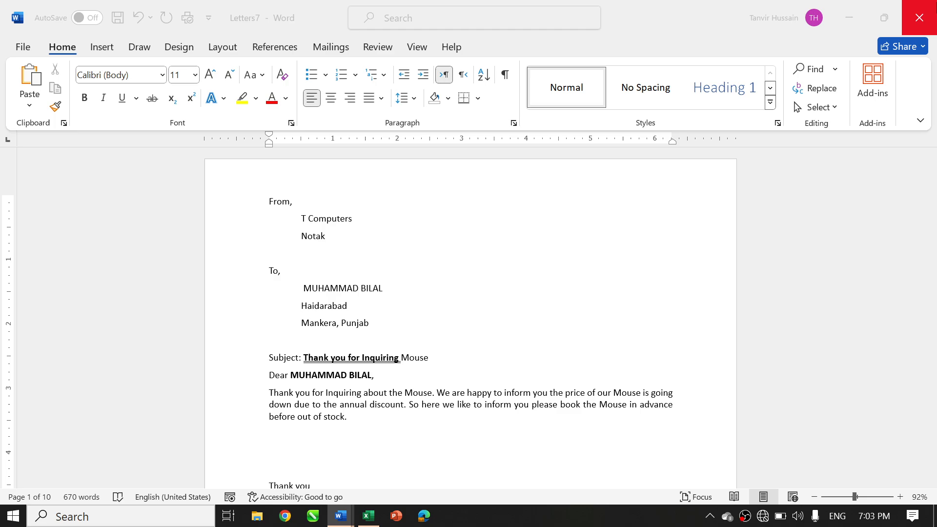
pyautogui.click(553, 347)
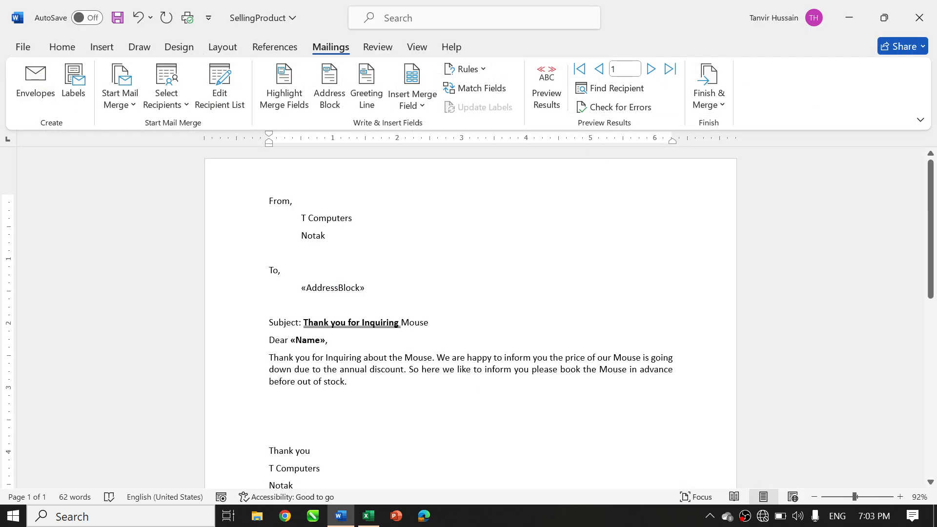
# Merge all records into another new document of individual letters, answering the item name prompt with Keyboard
pyautogui.click(710, 95)
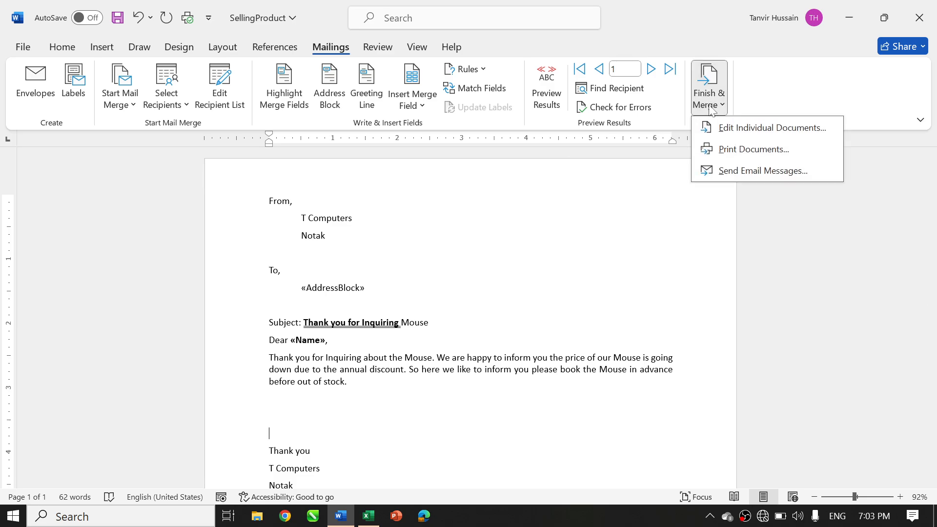
pyautogui.click(720, 129)
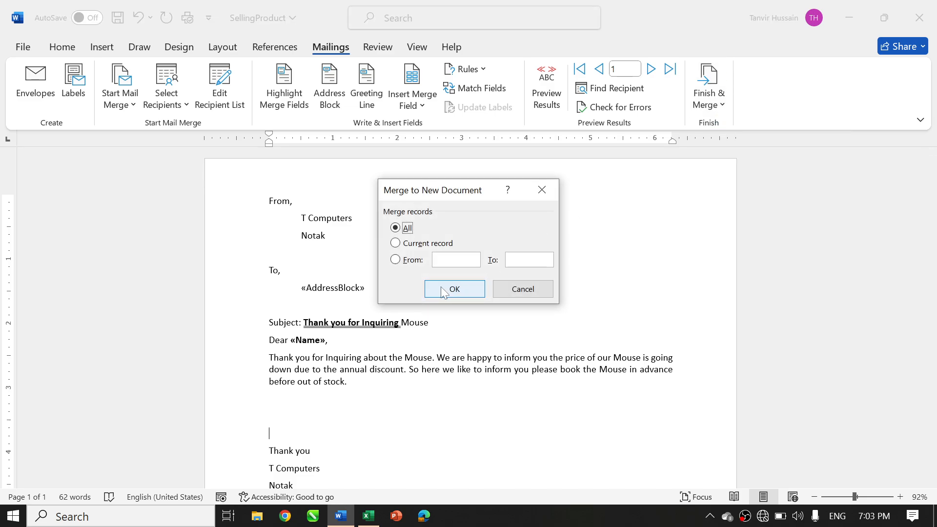
pyautogui.click(441, 288)
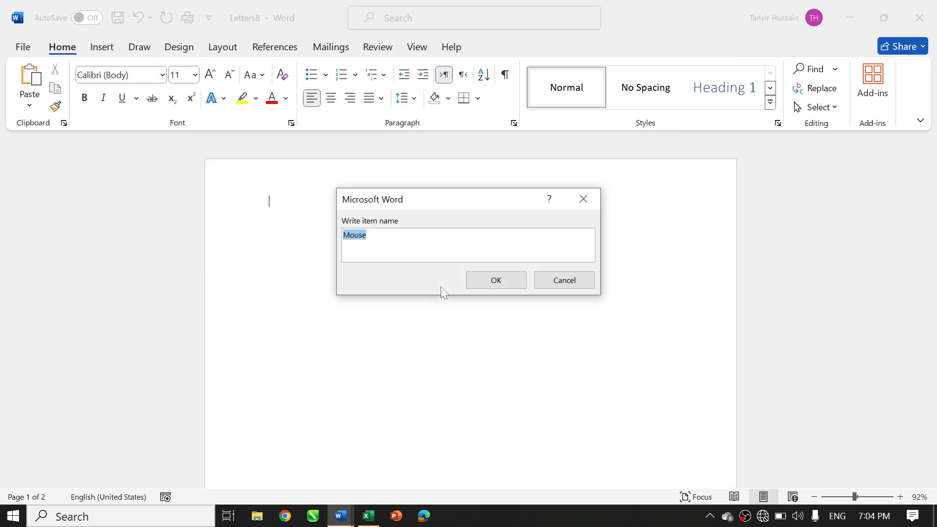
pyautogui.write('Ka')
pyautogui.press('BackSpace')
pyautogui.write('eyboard')
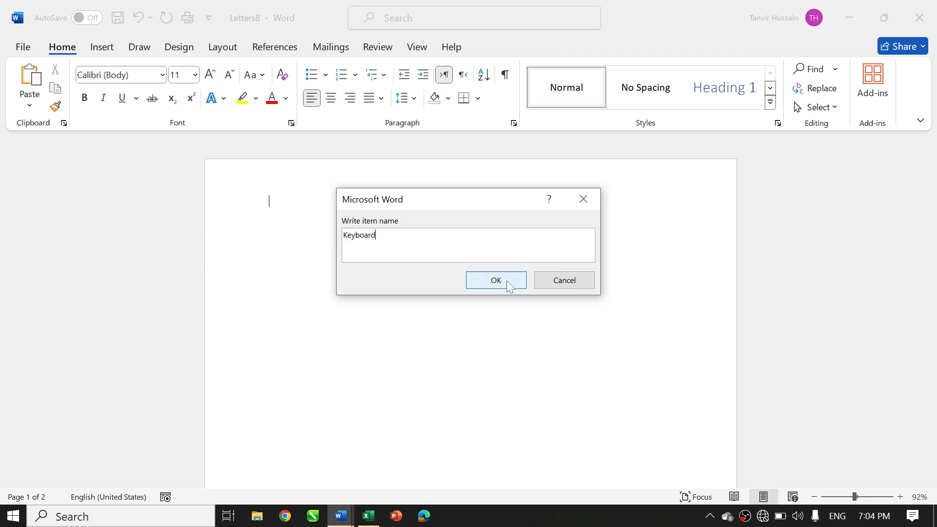
pyautogui.click(507, 280)
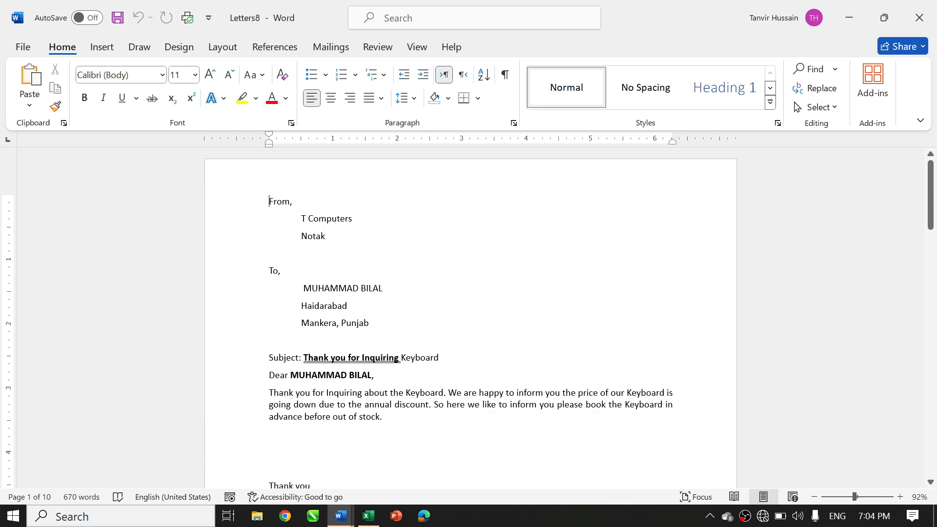
# Check the item name throughout the merged Keyboard letters and close the merged document without saving
pyautogui.scroll(-9, 470, 318)
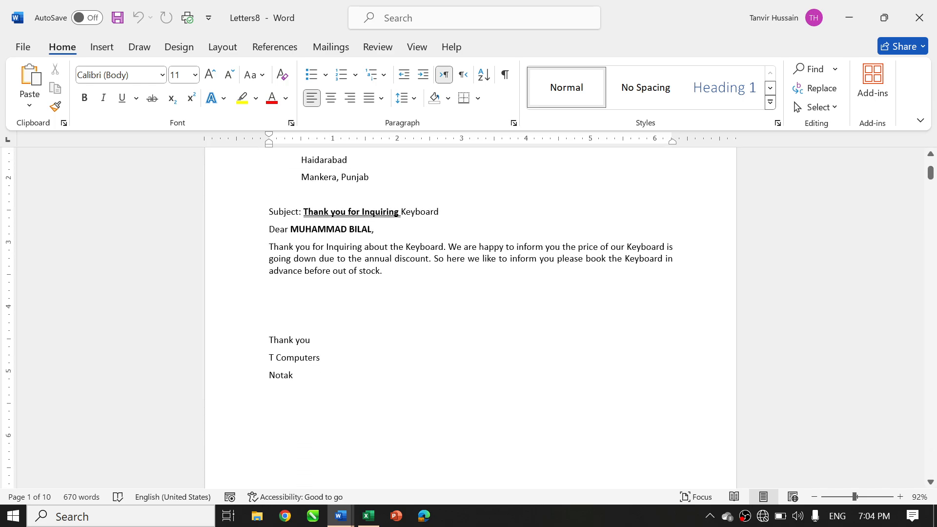
pyautogui.scroll(-20, 470, 318)
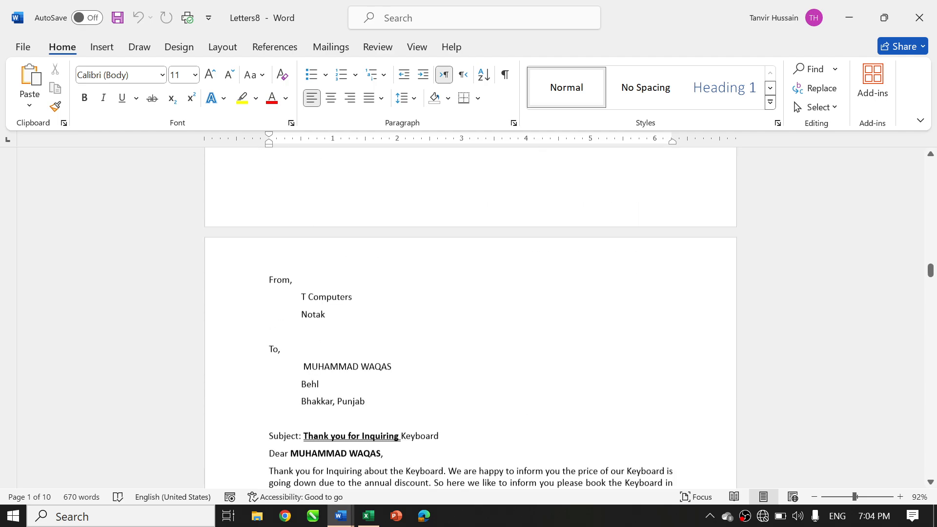
pyautogui.scroll(-20, 470, 318)
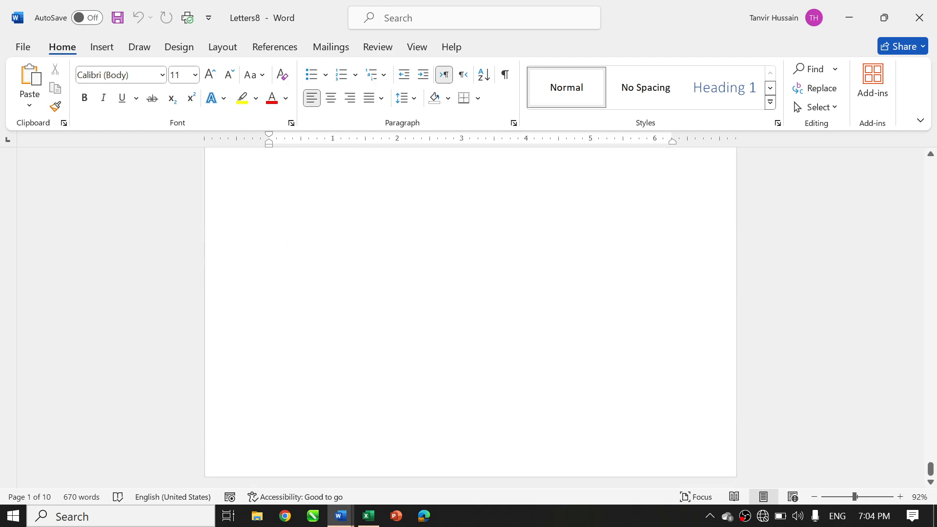
pyautogui.scroll(-5, 471, 318)
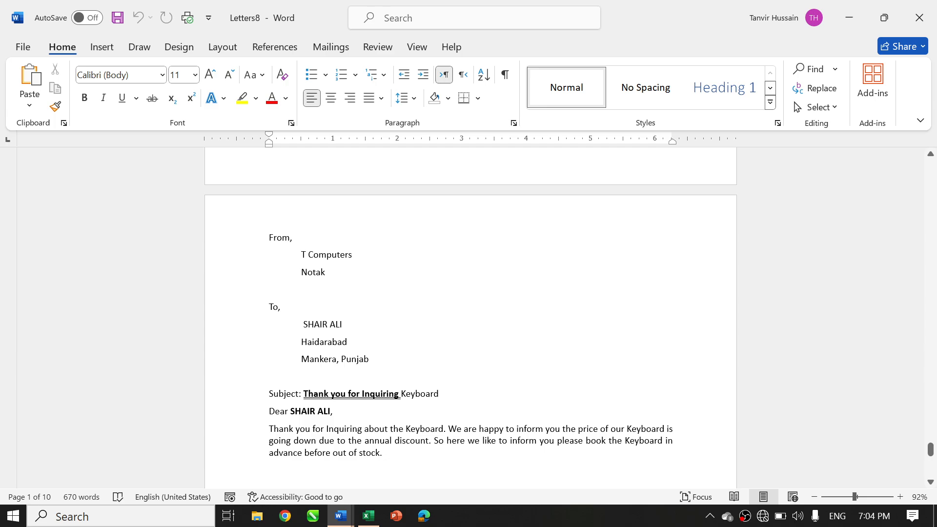
pyautogui.scroll(20, 470, 318)
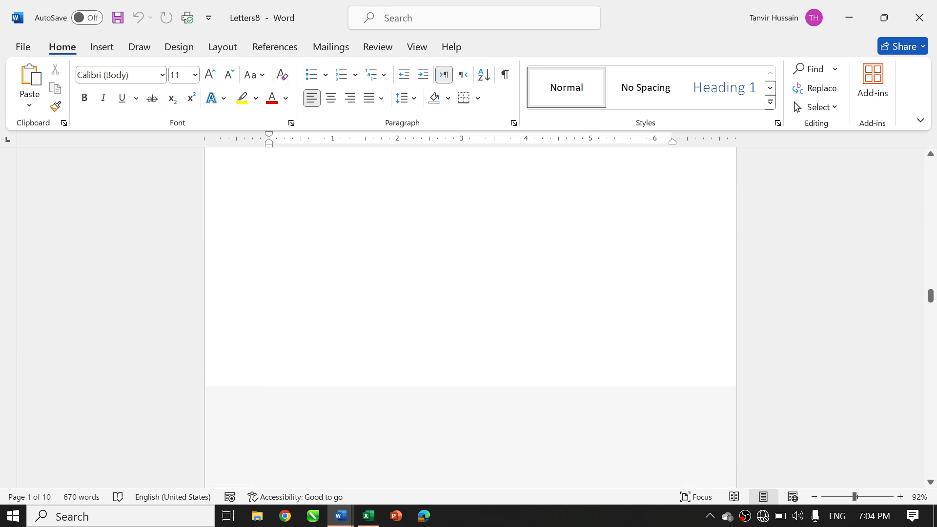
pyautogui.scroll(20, 470, 317)
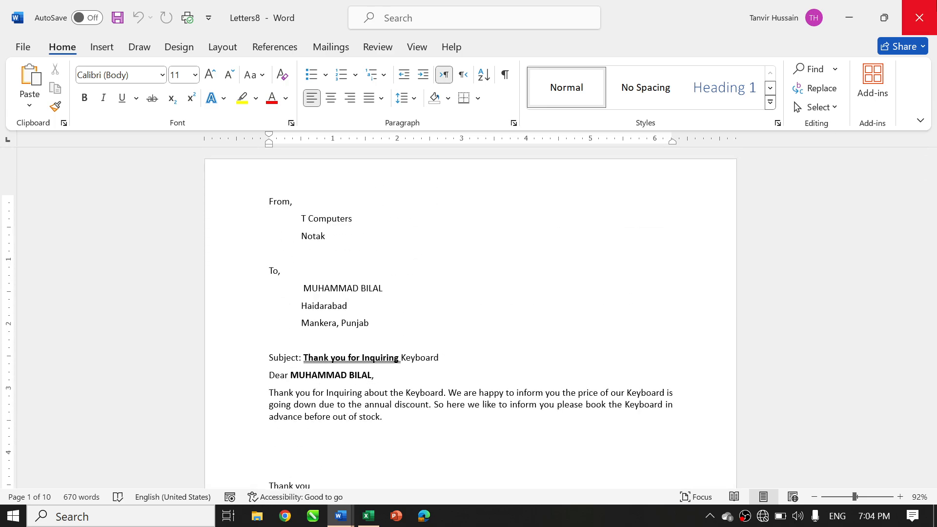
pyautogui.click(919, 17)
pyautogui.click(555, 342)
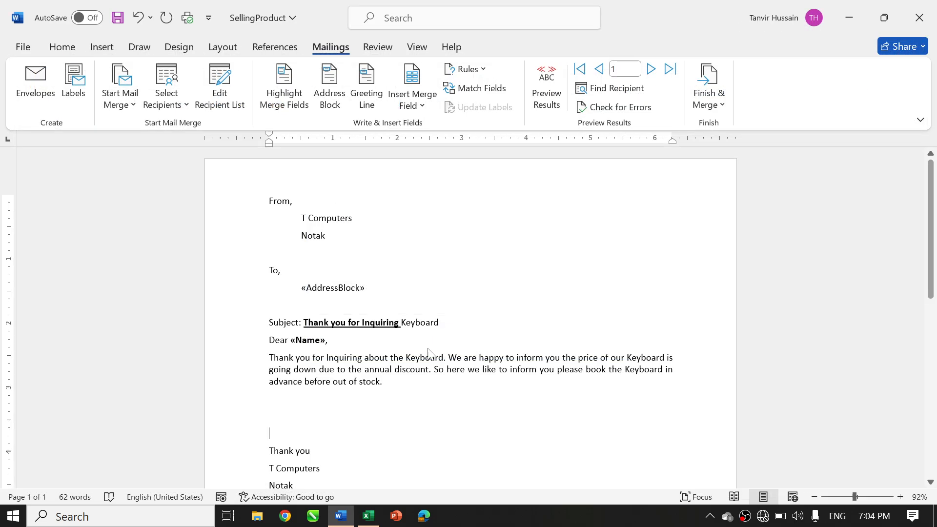
# Copy the bold underlined formatting of "Thank you for Inquiring" onto "Keyboard" in the subject line with Format Painter
pyautogui.click(62, 46)
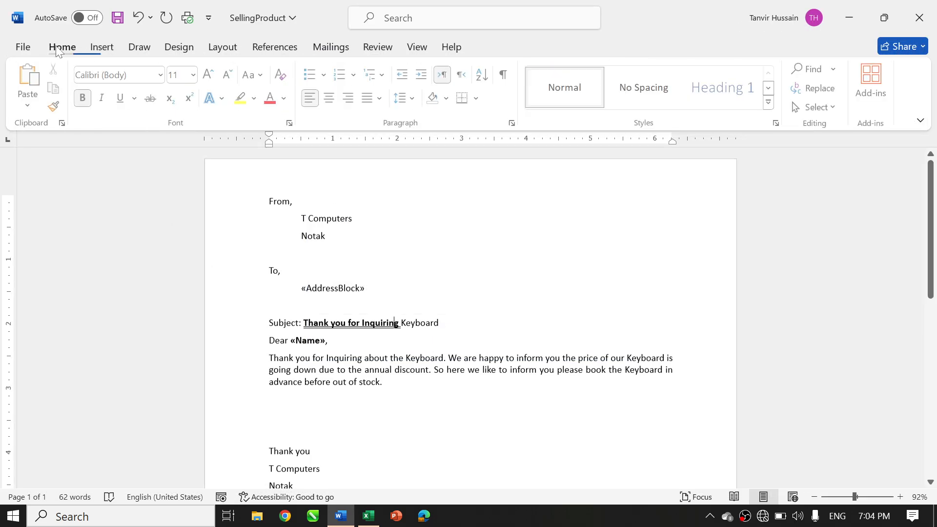
pyautogui.click(56, 107)
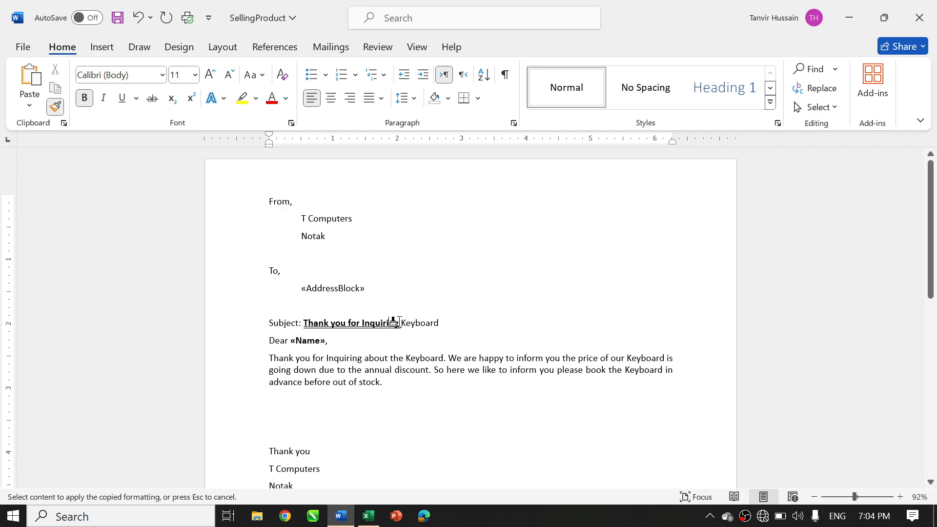
pyautogui.moveTo(394, 322); pyautogui.dragTo(476, 325)
pyautogui.click(476, 325)
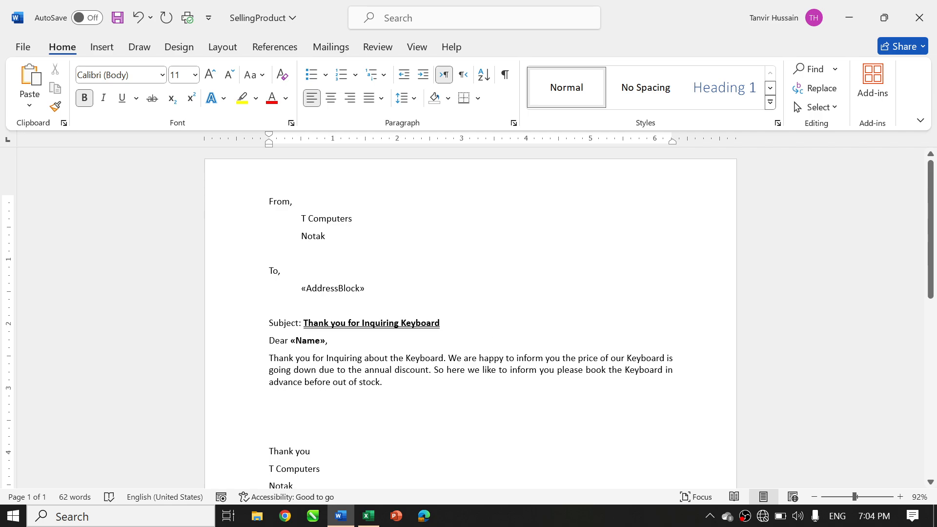
pyautogui.click(373, 49)
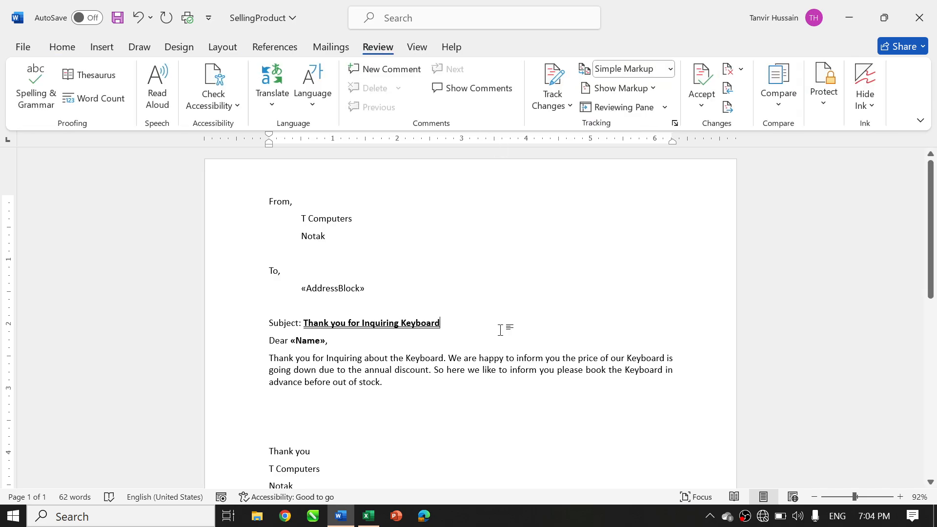
pyautogui.click(418, 48)
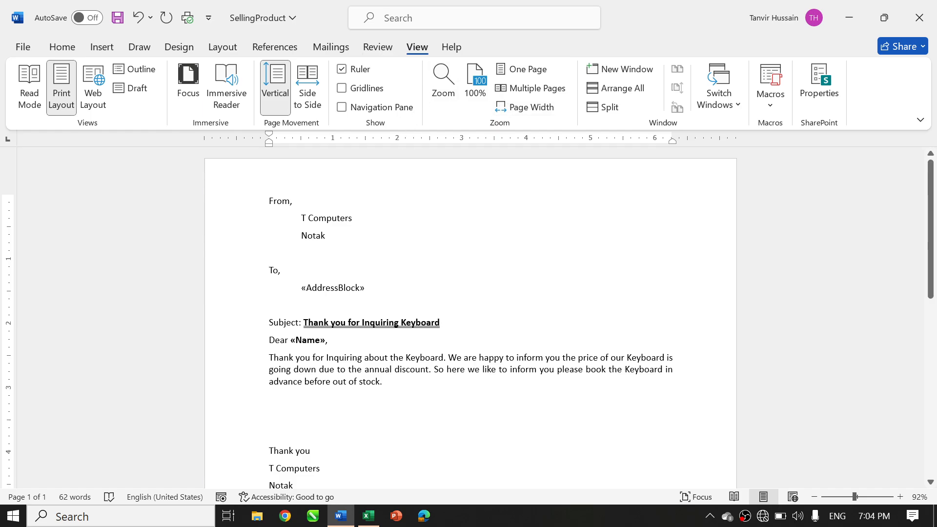
pyautogui.click(376, 48)
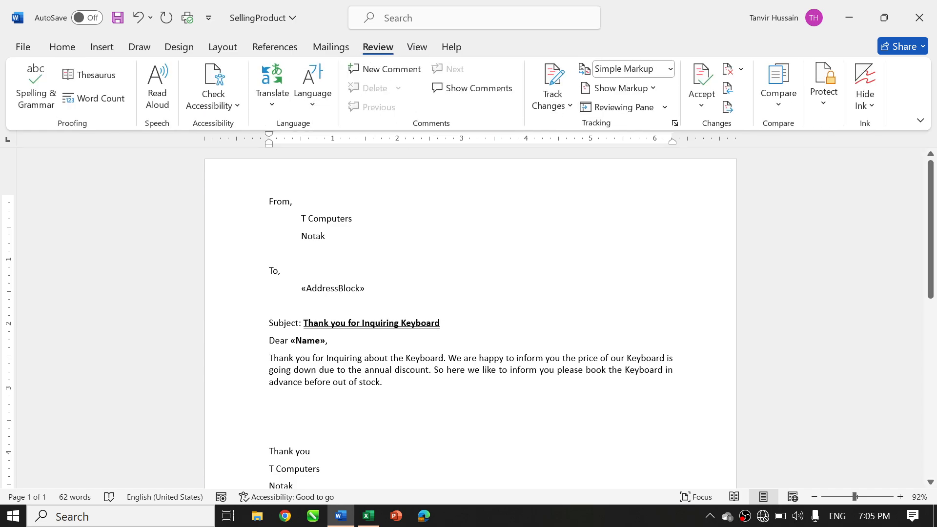